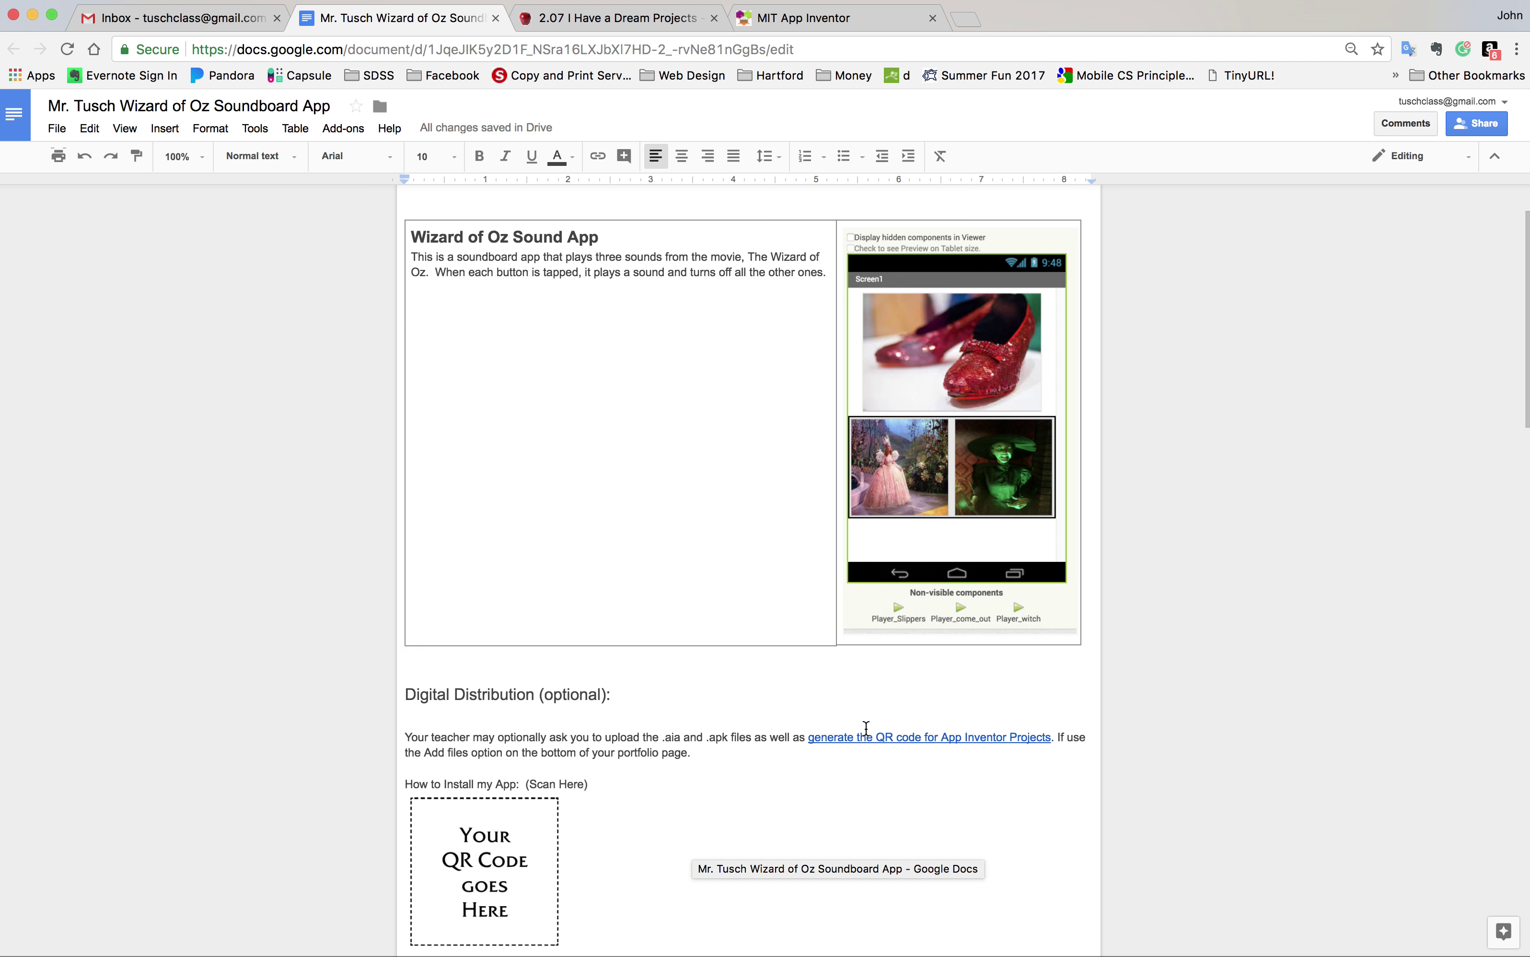
Step: Switch to MIT App Inventor and build WizardOfOzSoundboard as an .apk file saved in the Downloads folder
scroll(820, 714, down, 5)
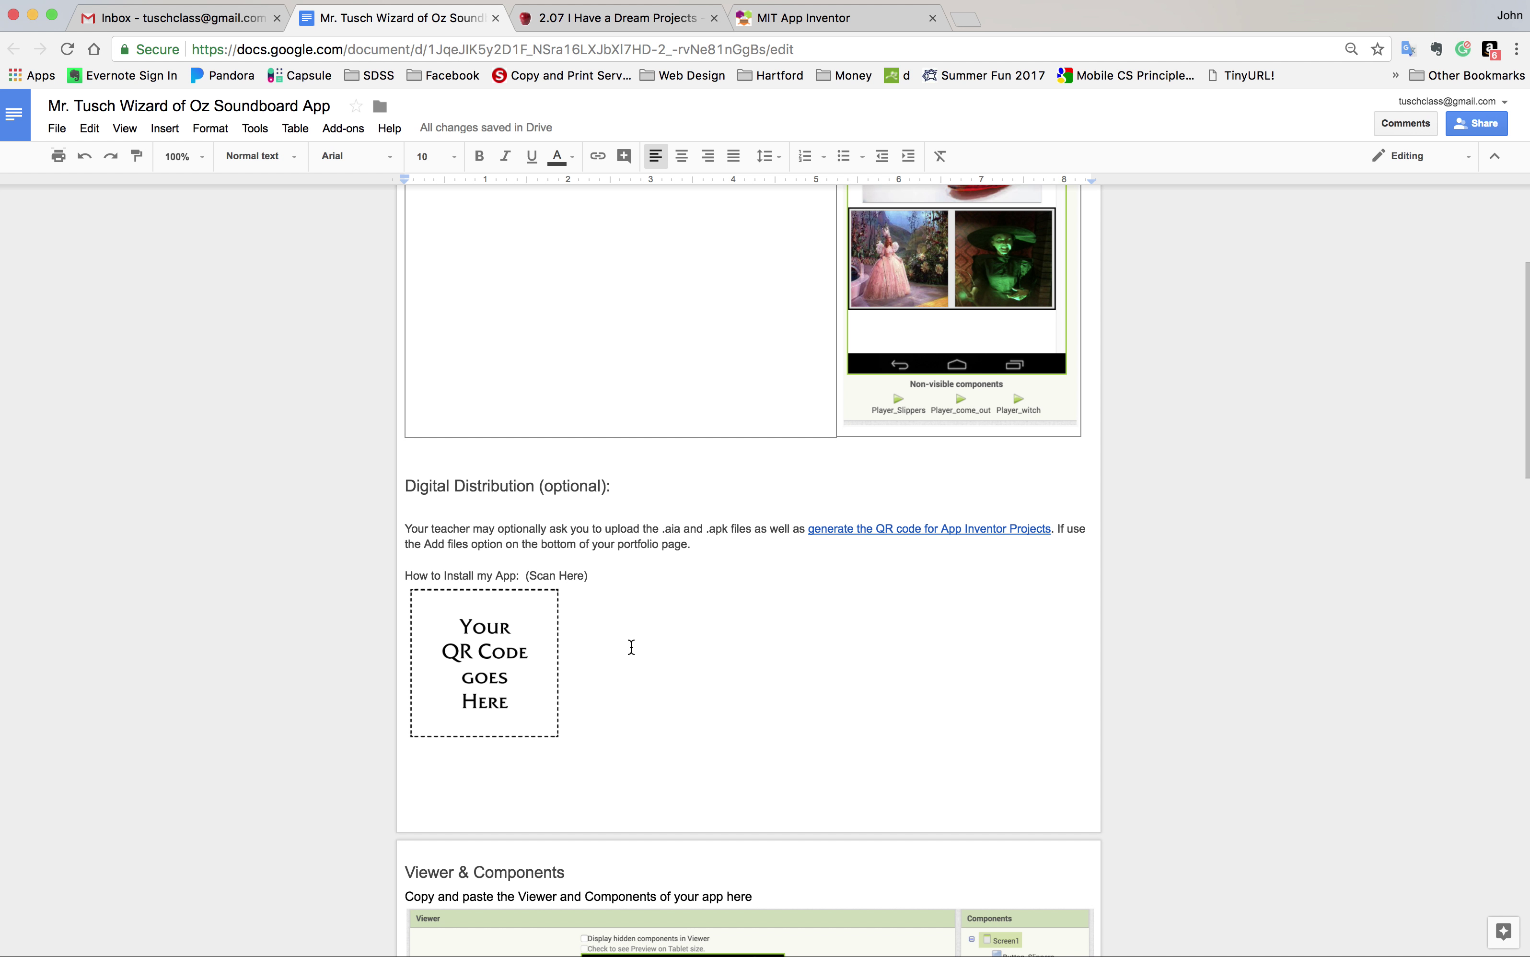
click(778, 16)
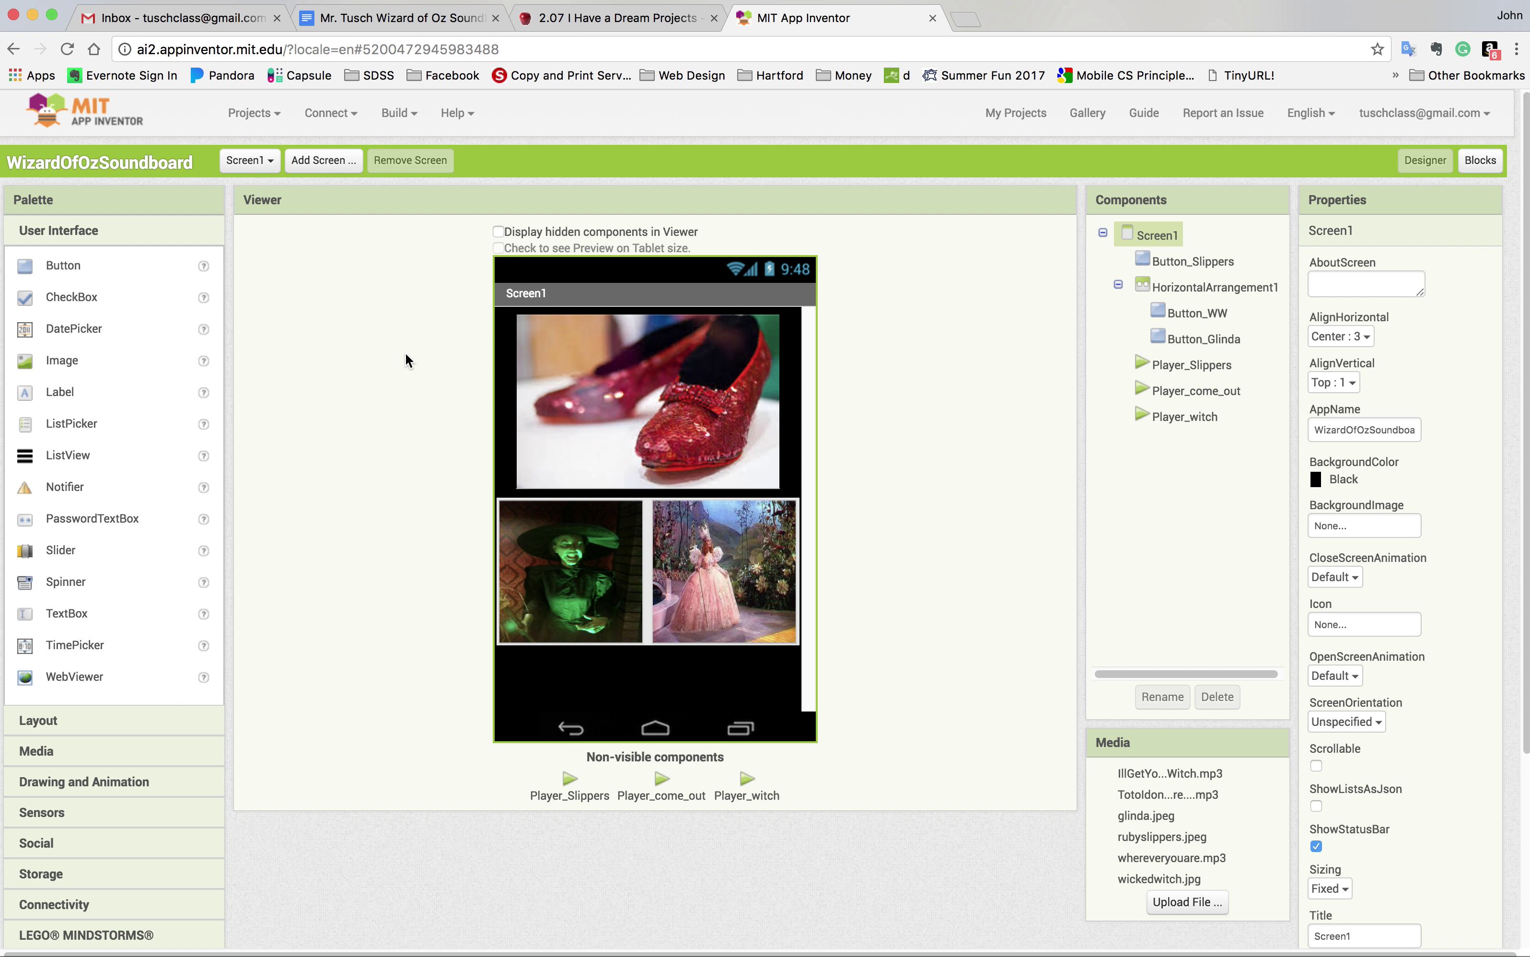
click(399, 112)
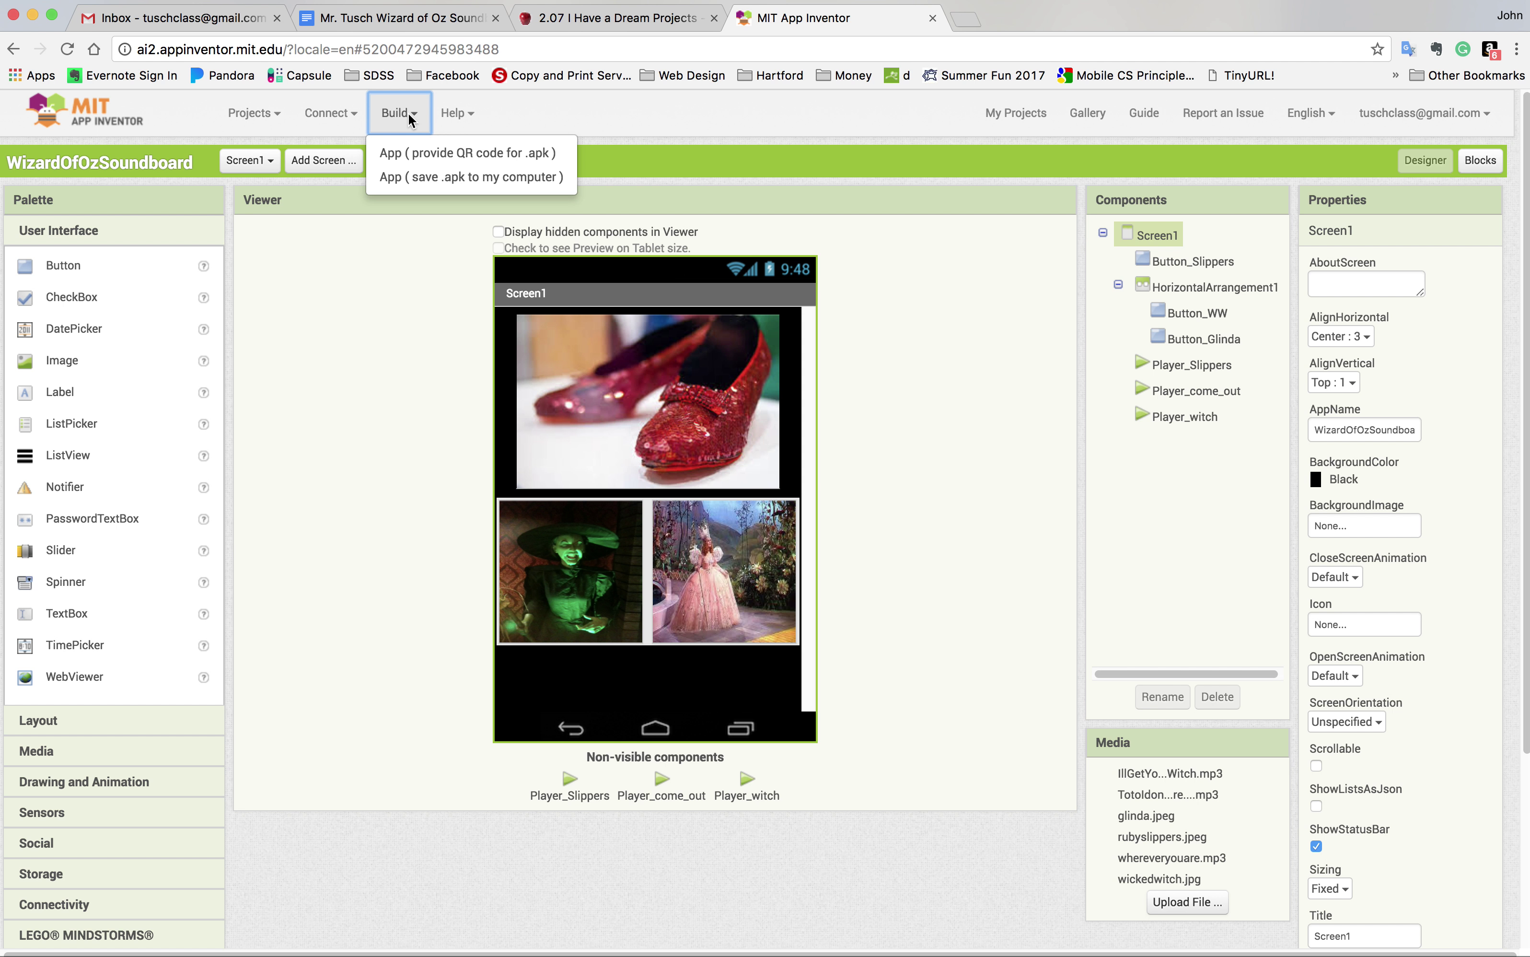
click(394, 178)
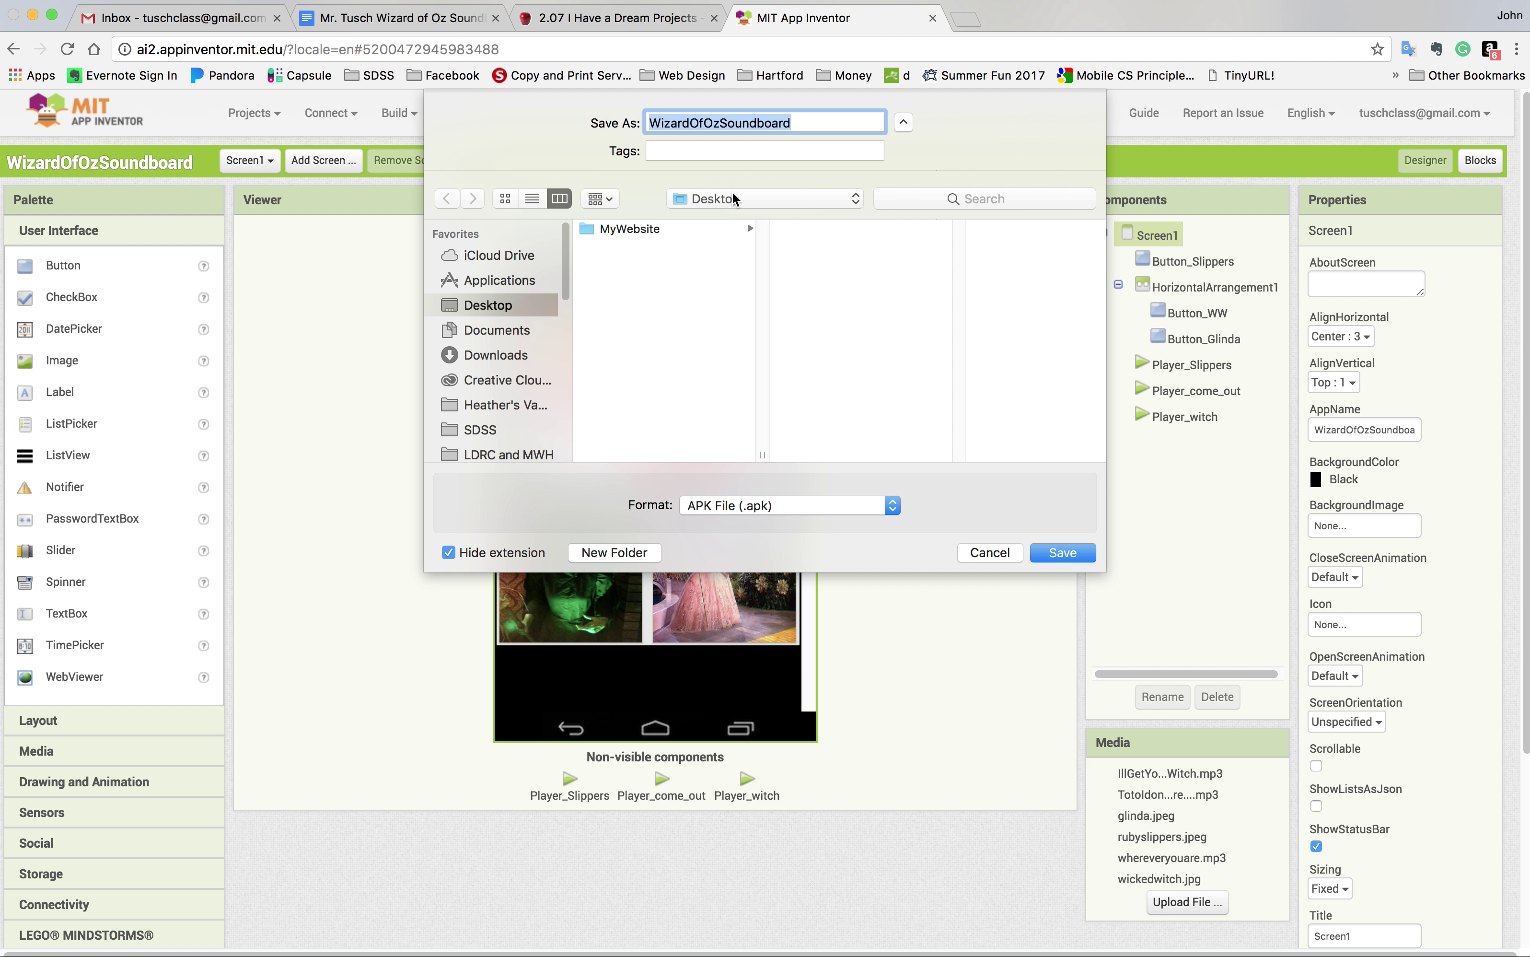
click(764, 201)
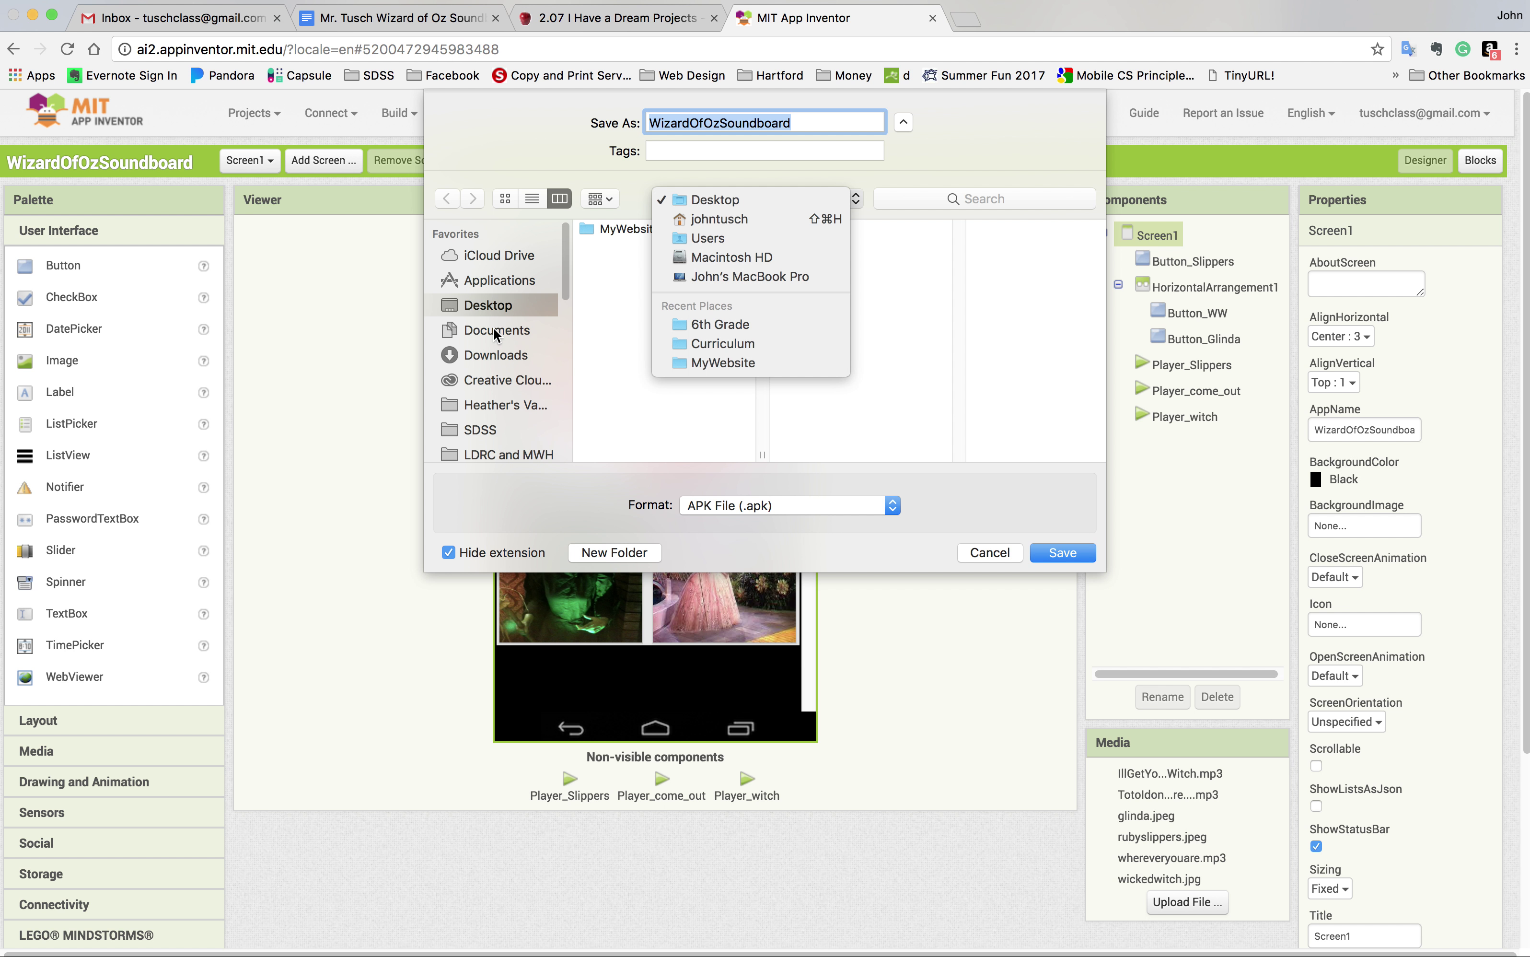
click(500, 360)
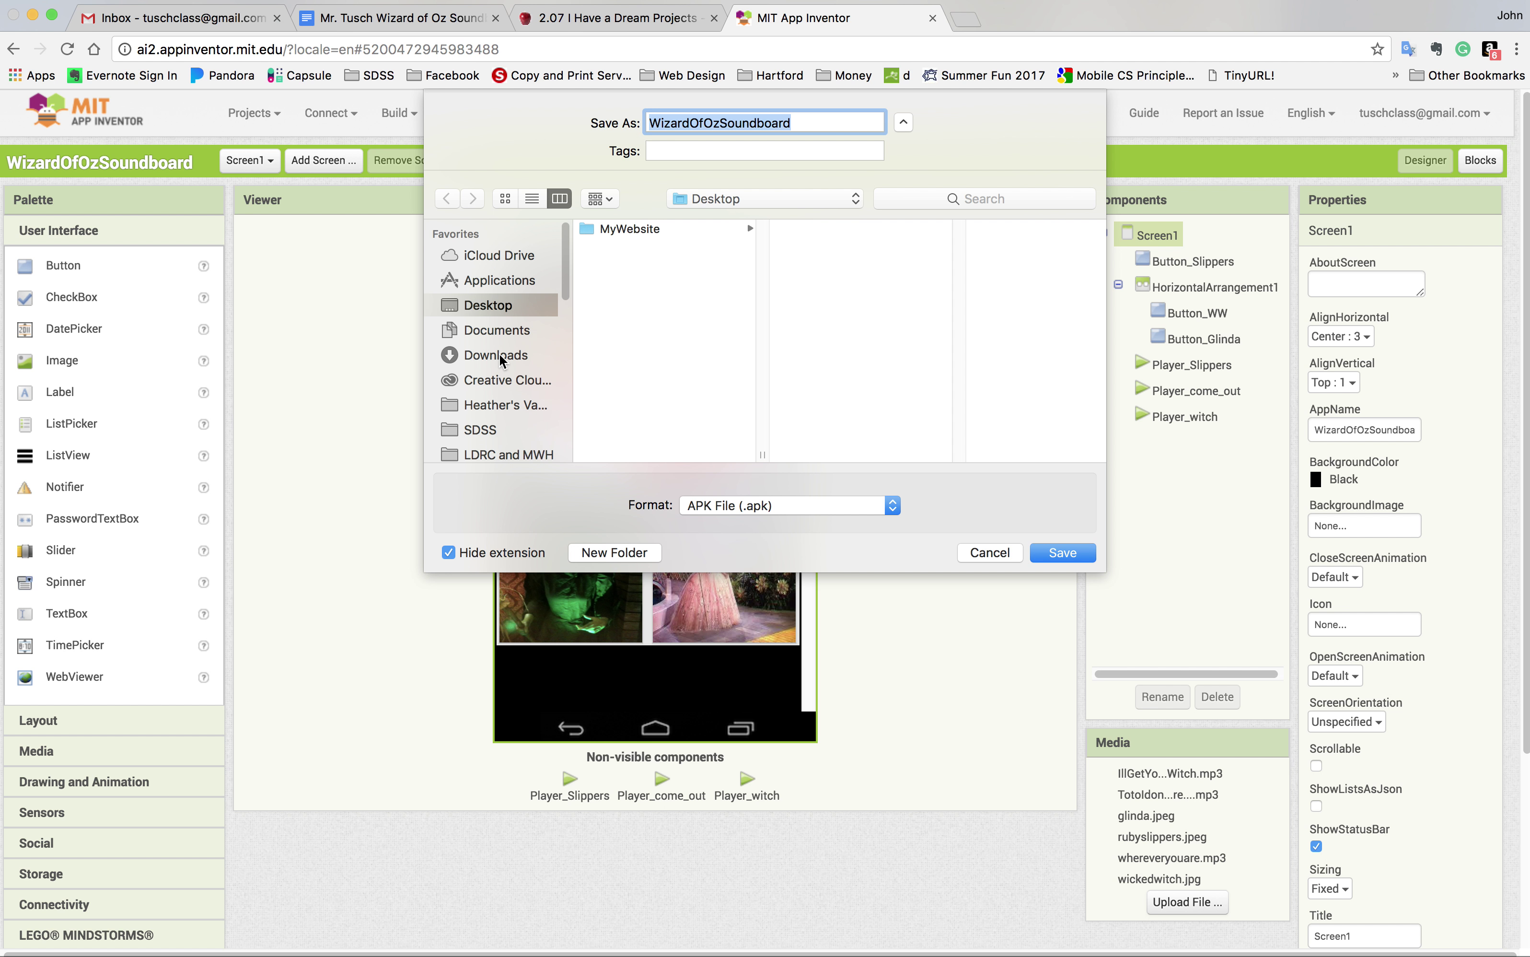
click(500, 359)
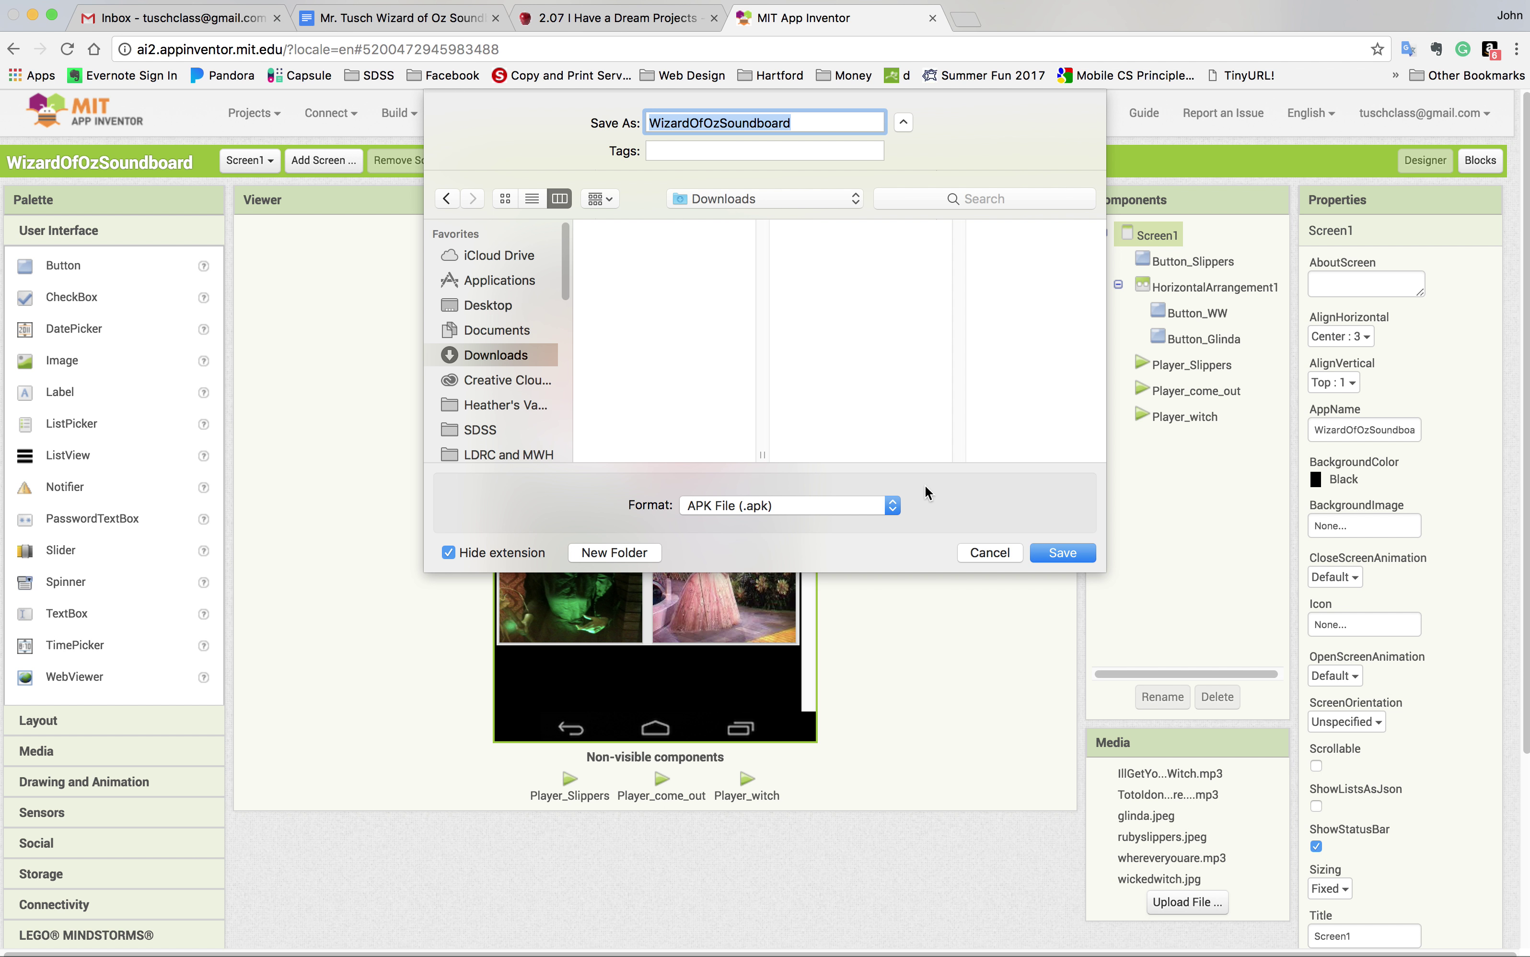
click(1062, 554)
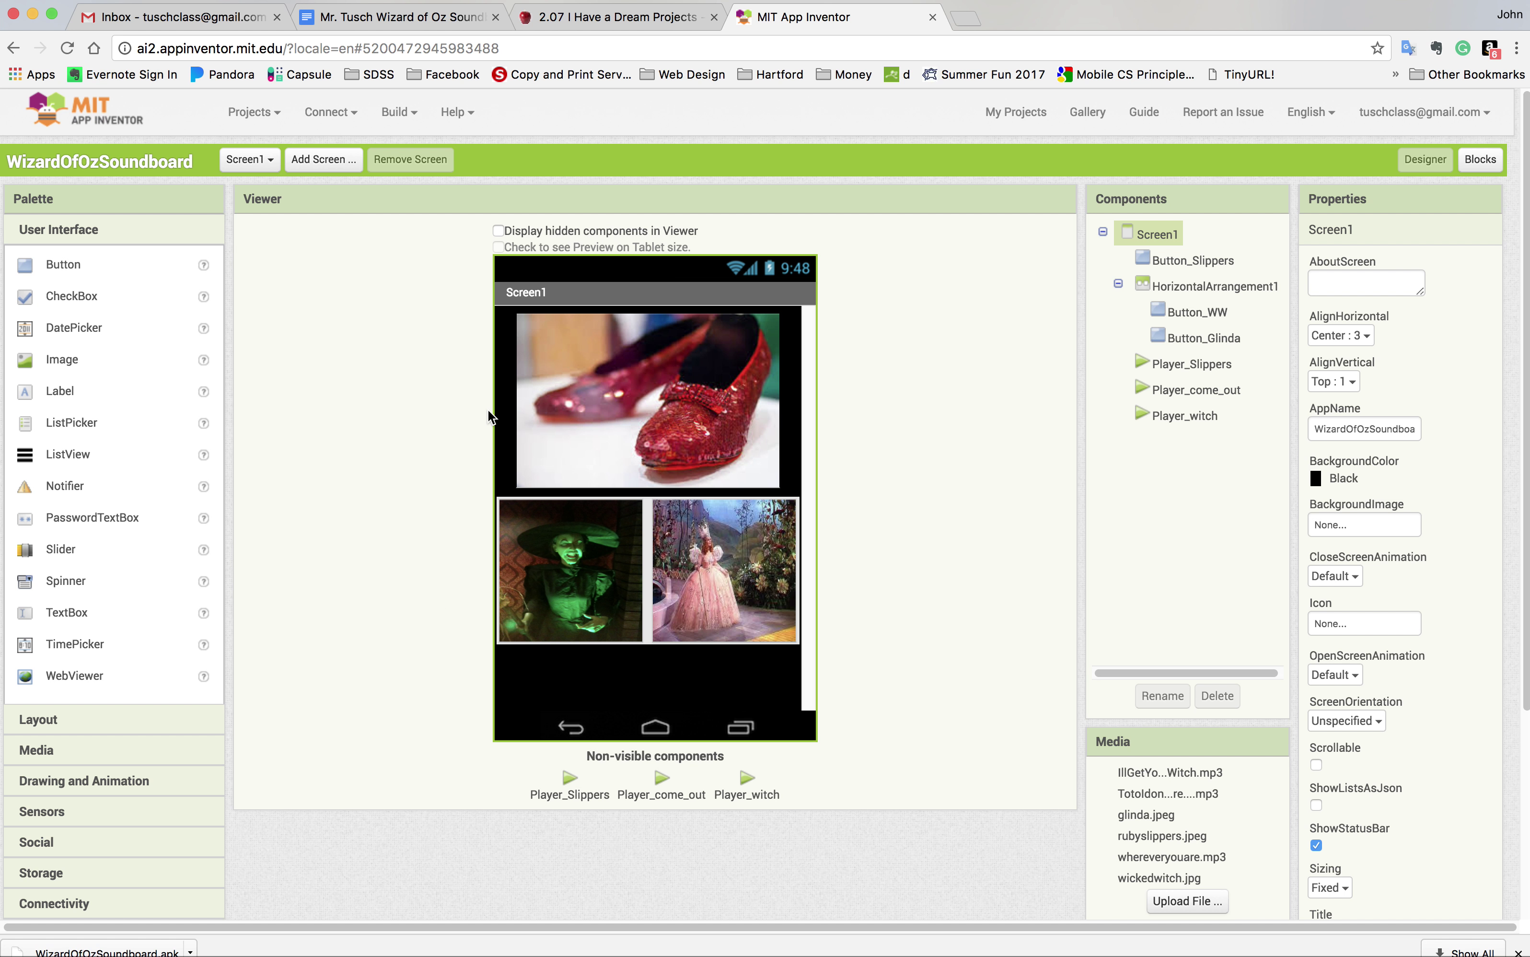
Step: Attach WizardOfOzSoundboard.apk from the Downloads folder to the 2.07 I Have a Dream Projects portfolio page in Google Sites
click(605, 17)
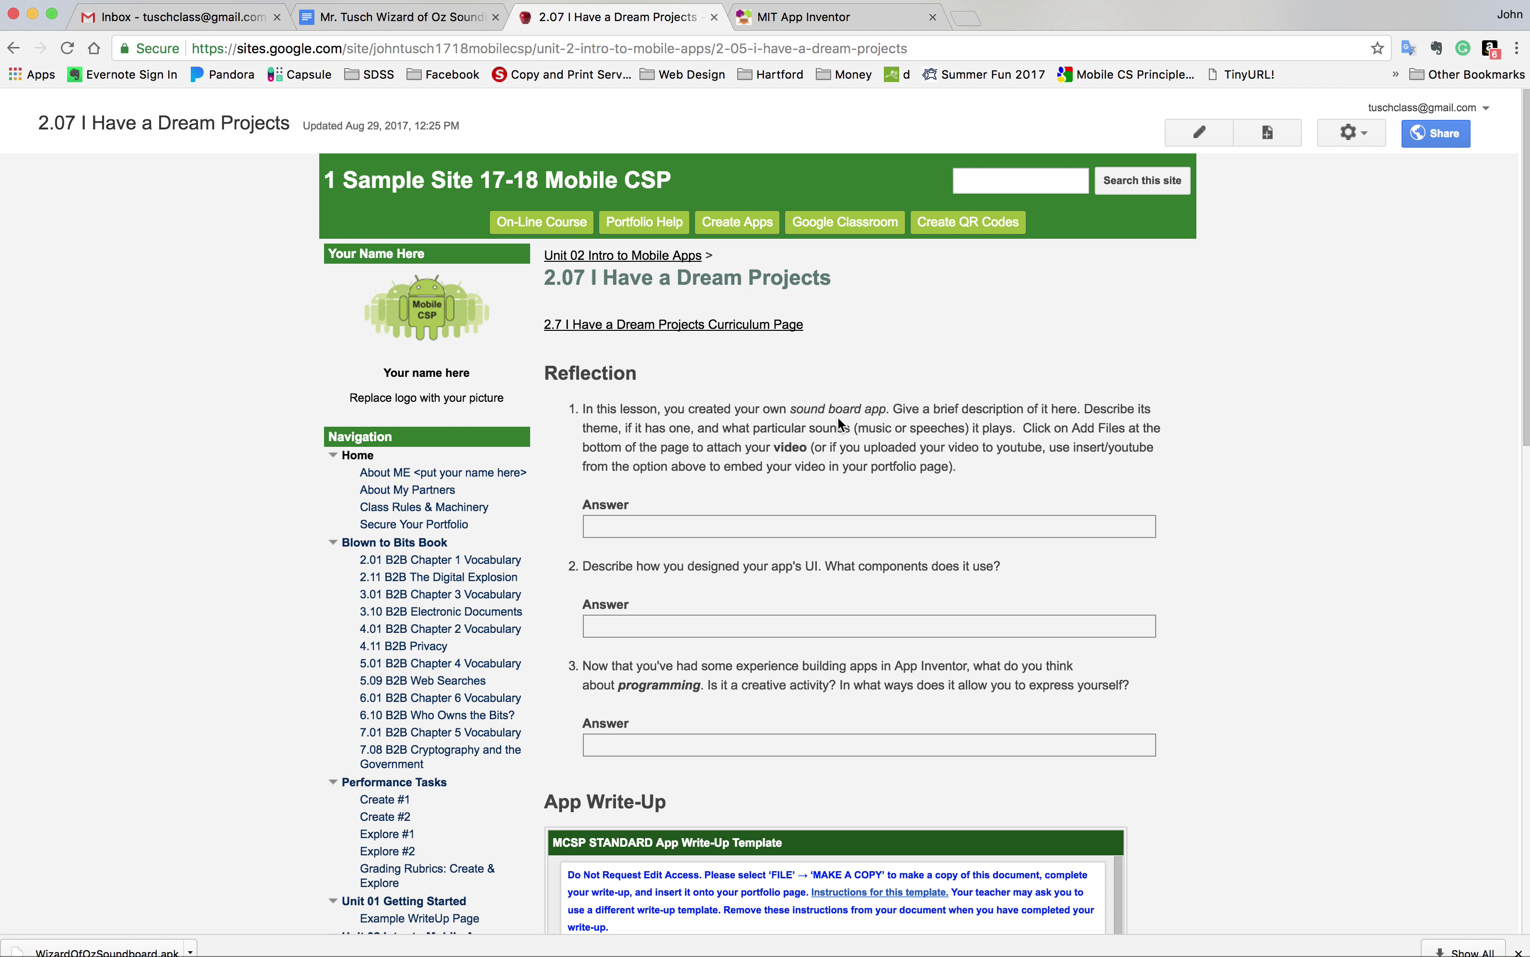
scroll(1343, 673, down, 8)
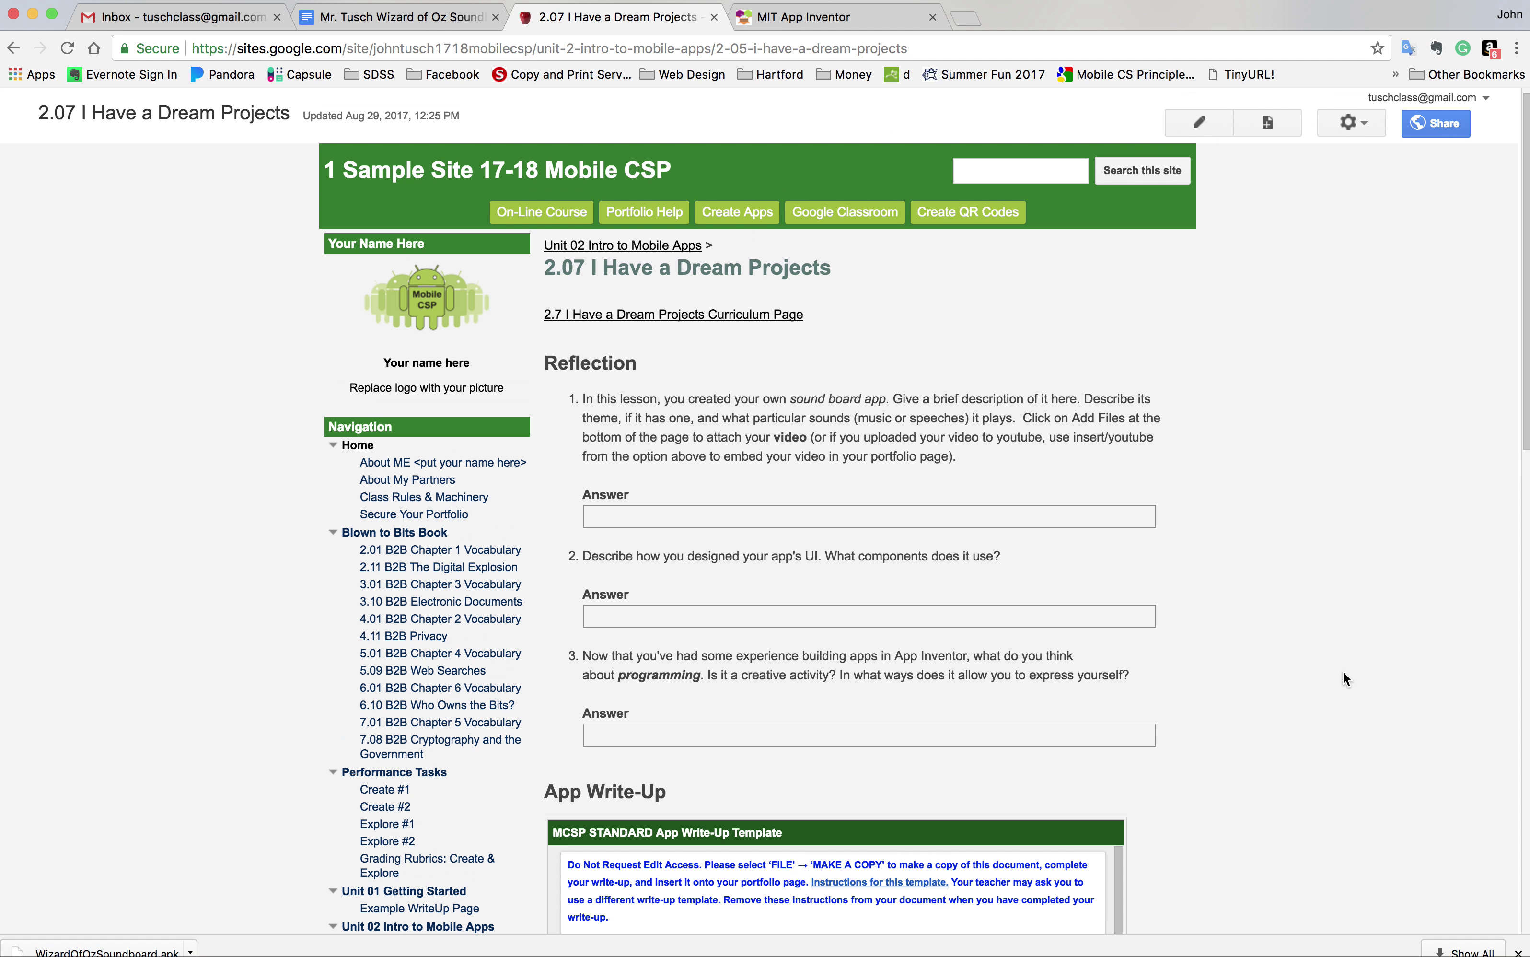
scroll(1324, 673, up, 8)
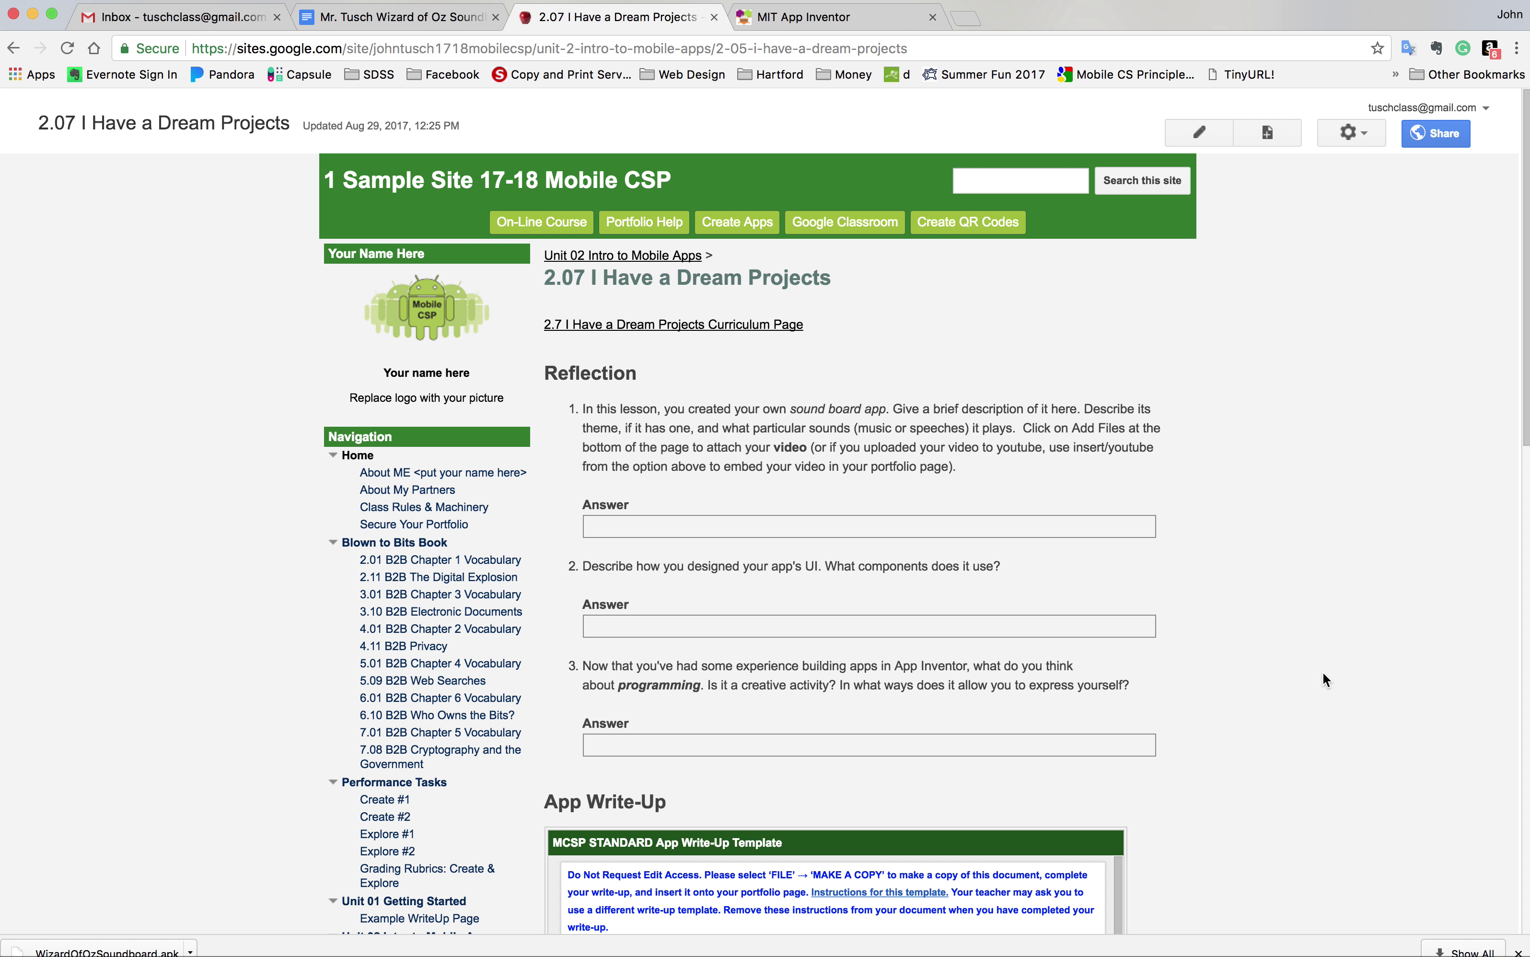
scroll(1322, 673, down, 15)
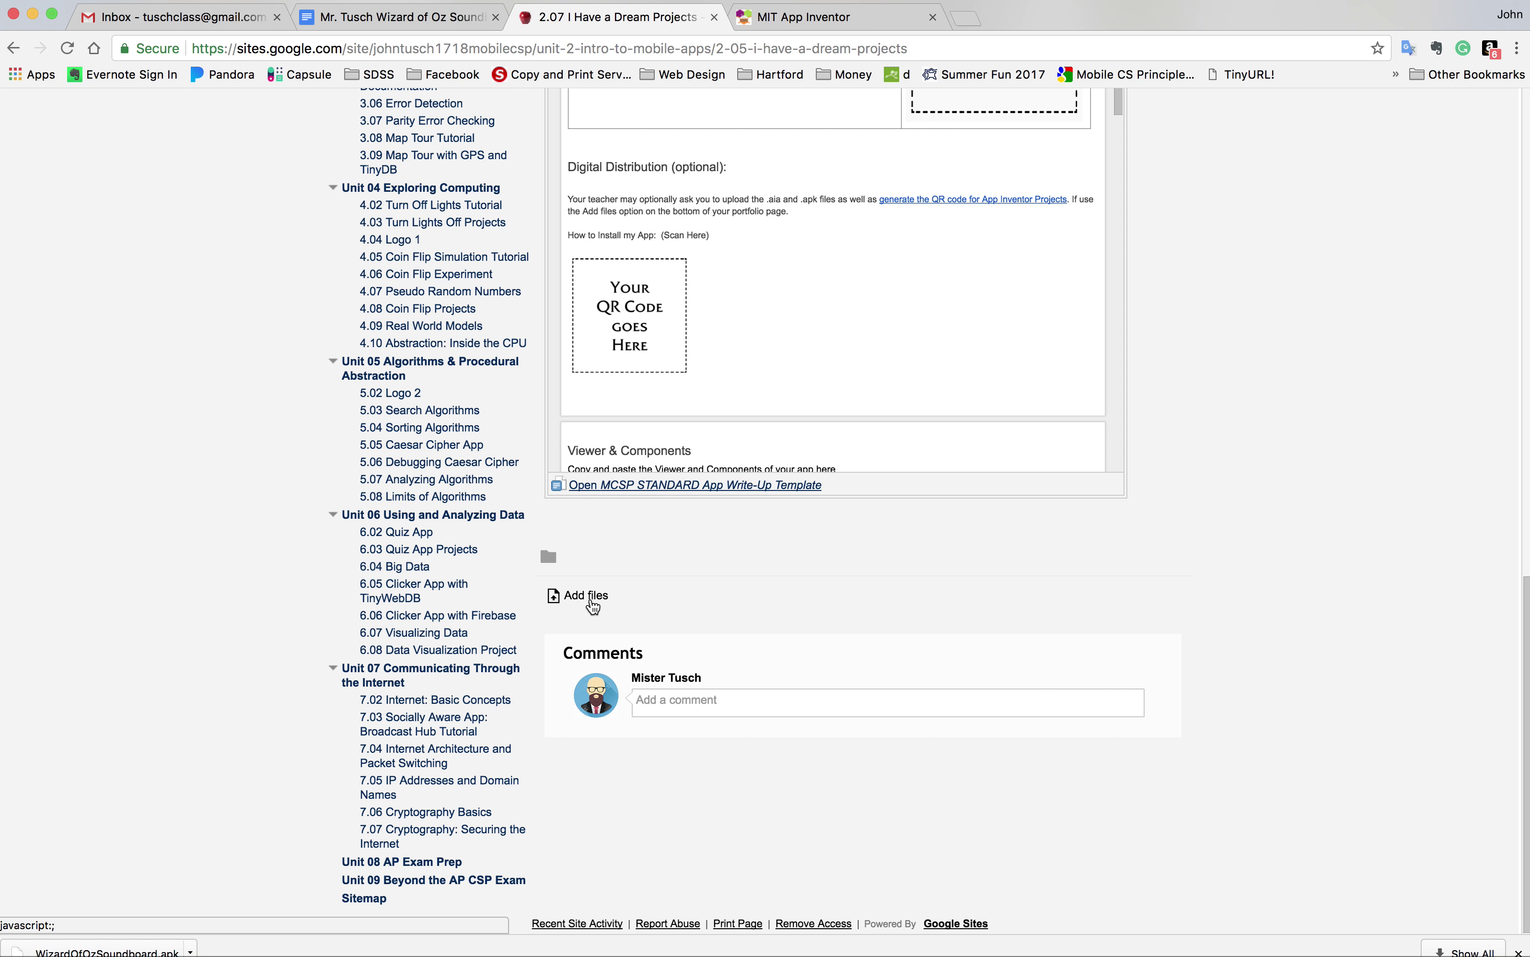
click(592, 606)
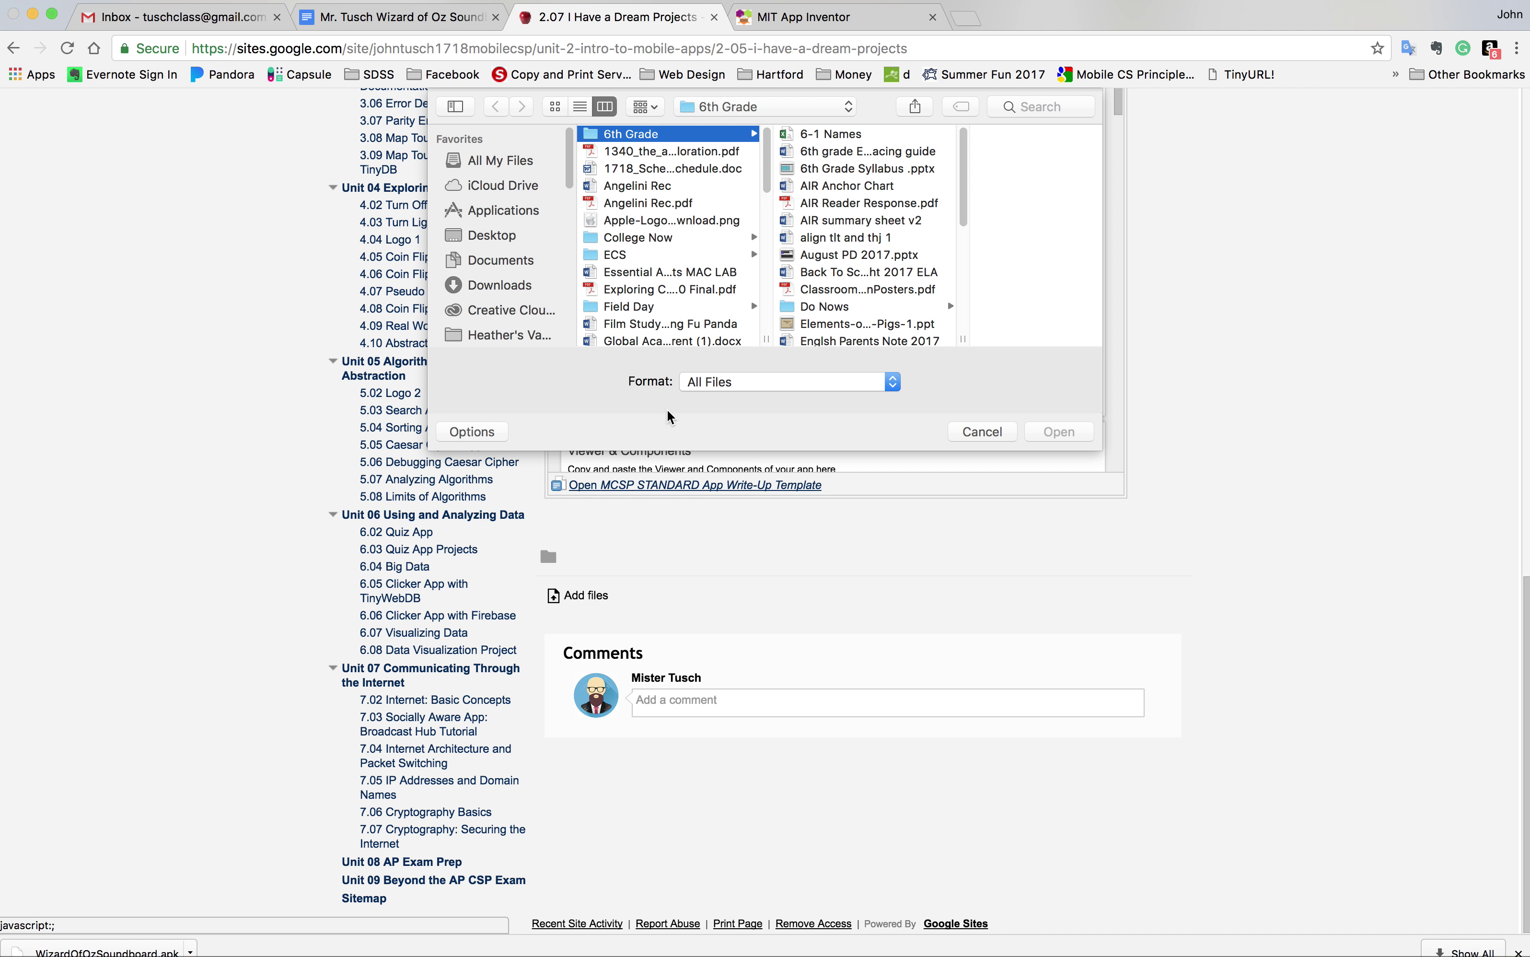
click(489, 285)
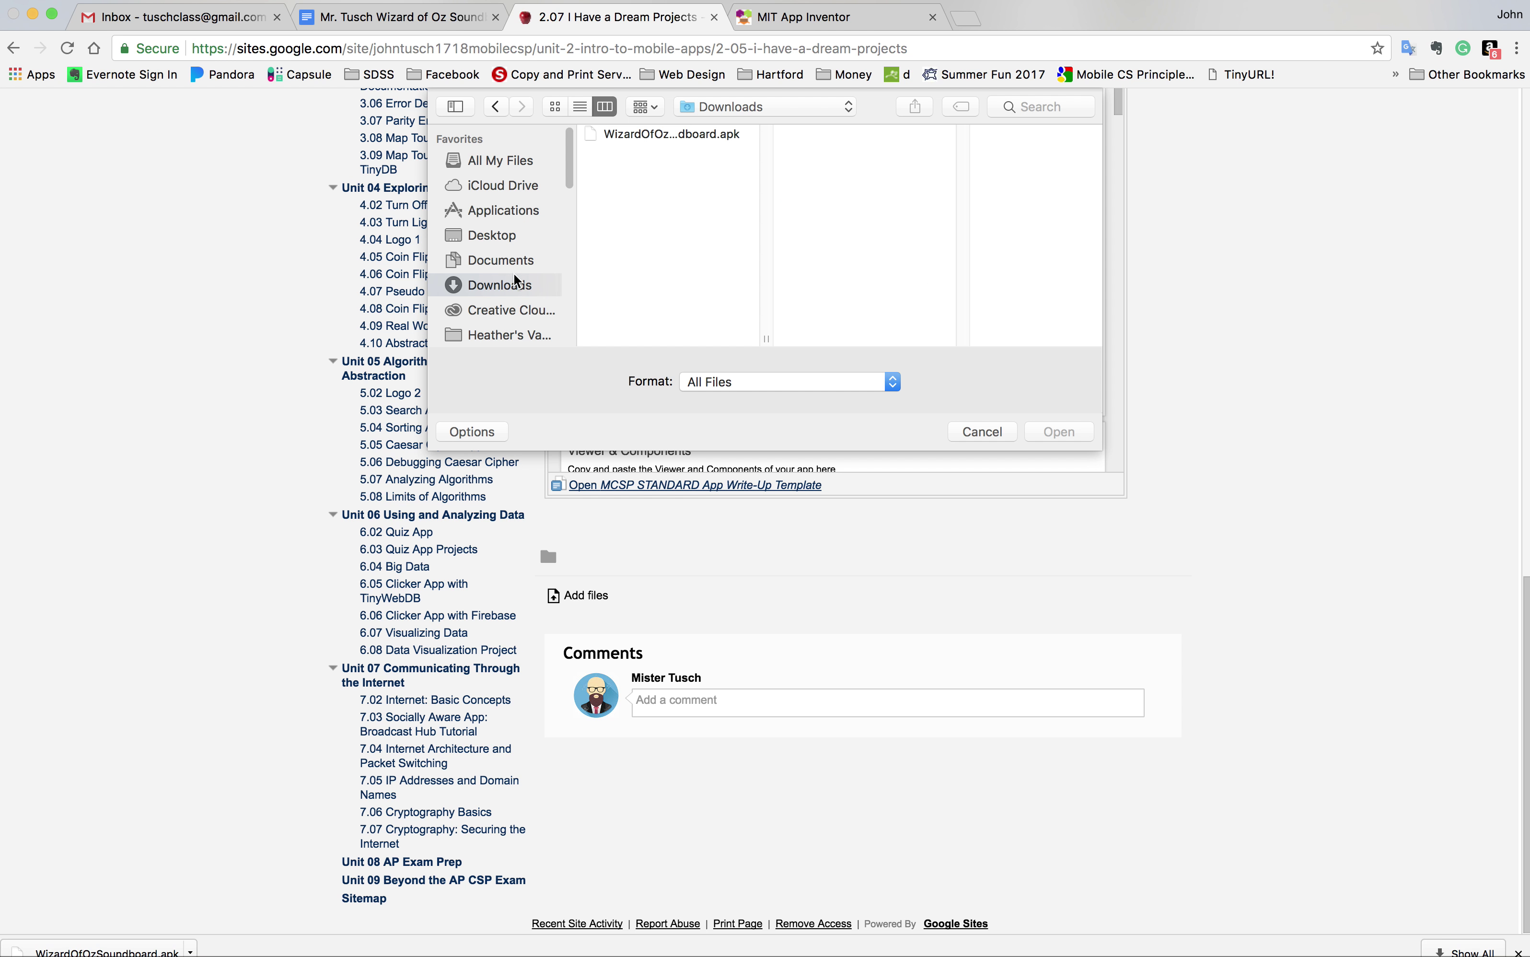
click(647, 132)
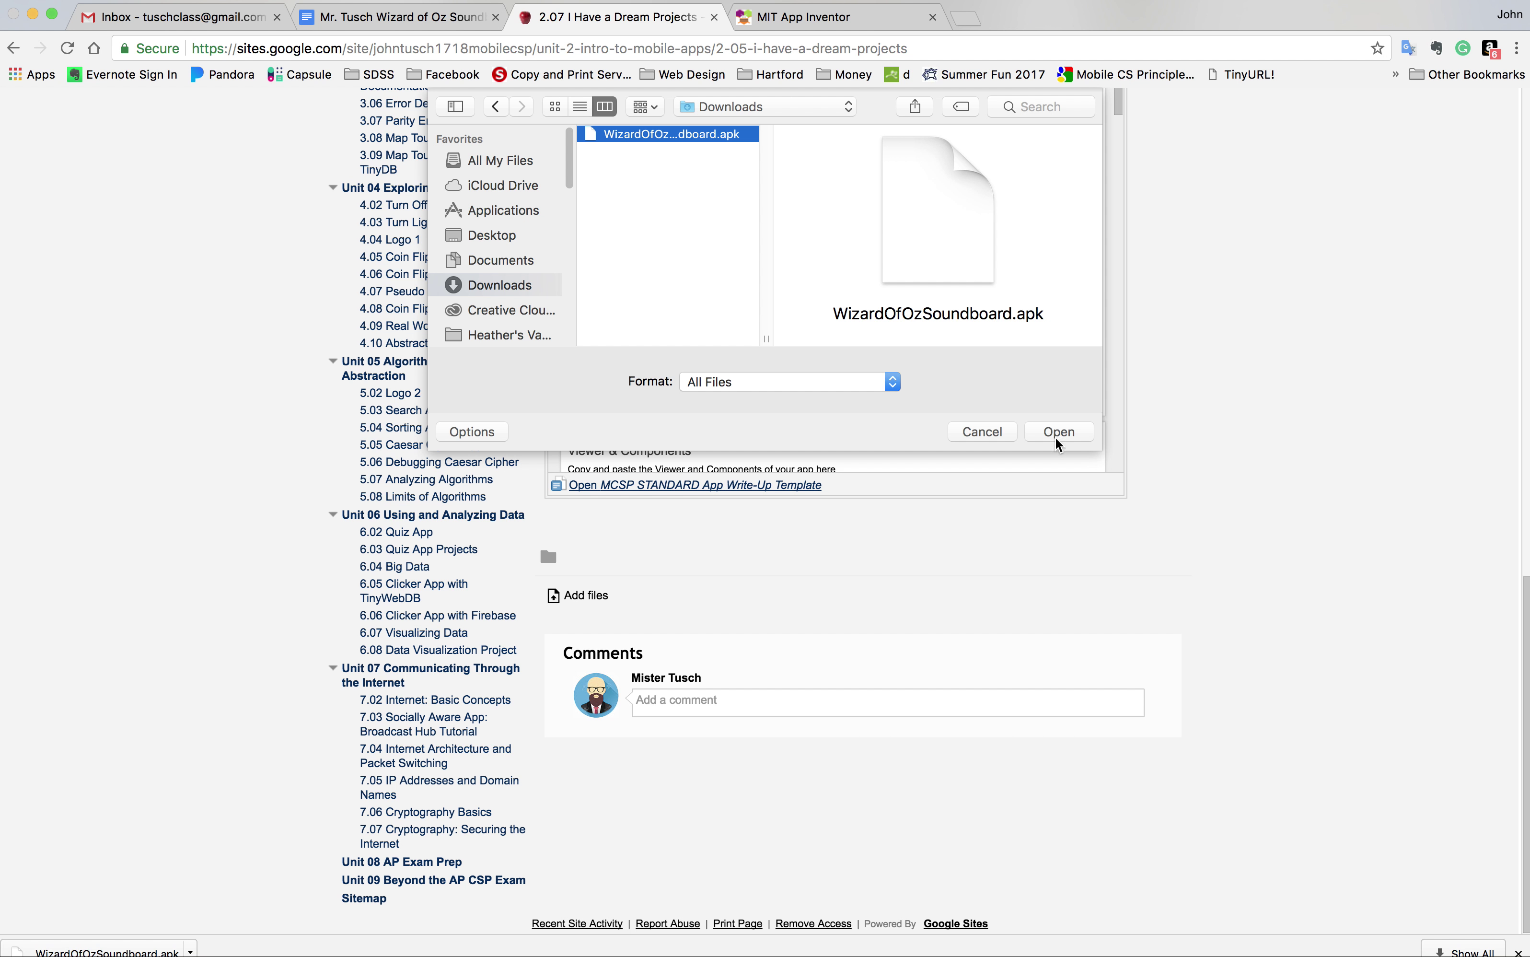
click(1074, 437)
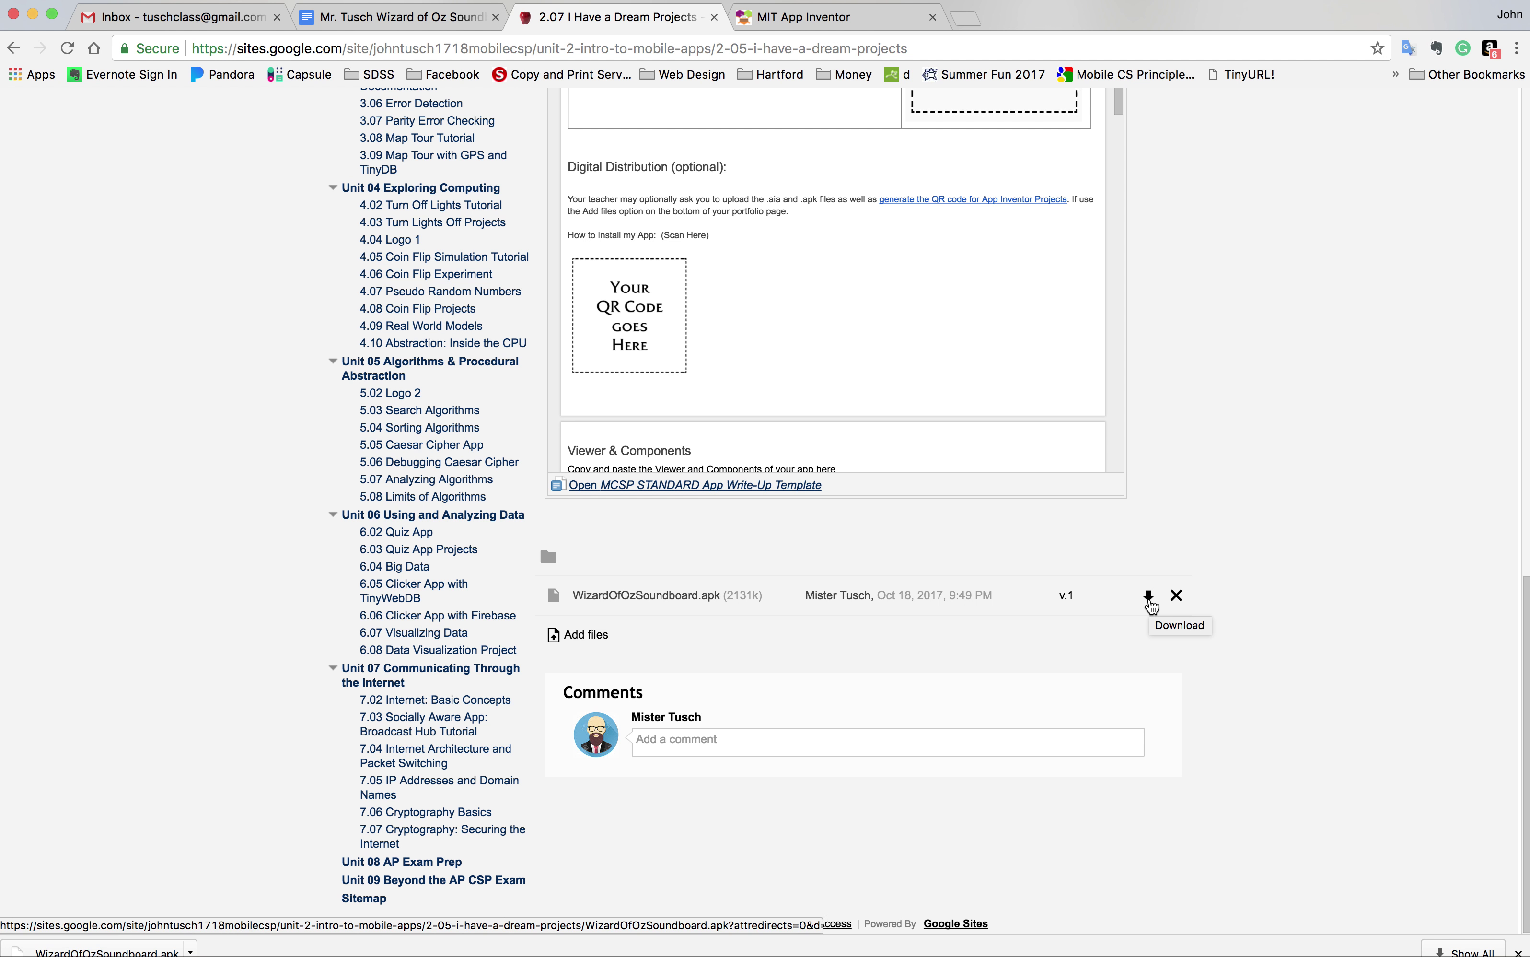
Step: Copy the attached .apk file's download link address and create a QR code from it in QRCode Monkey
right_click(1150, 604)
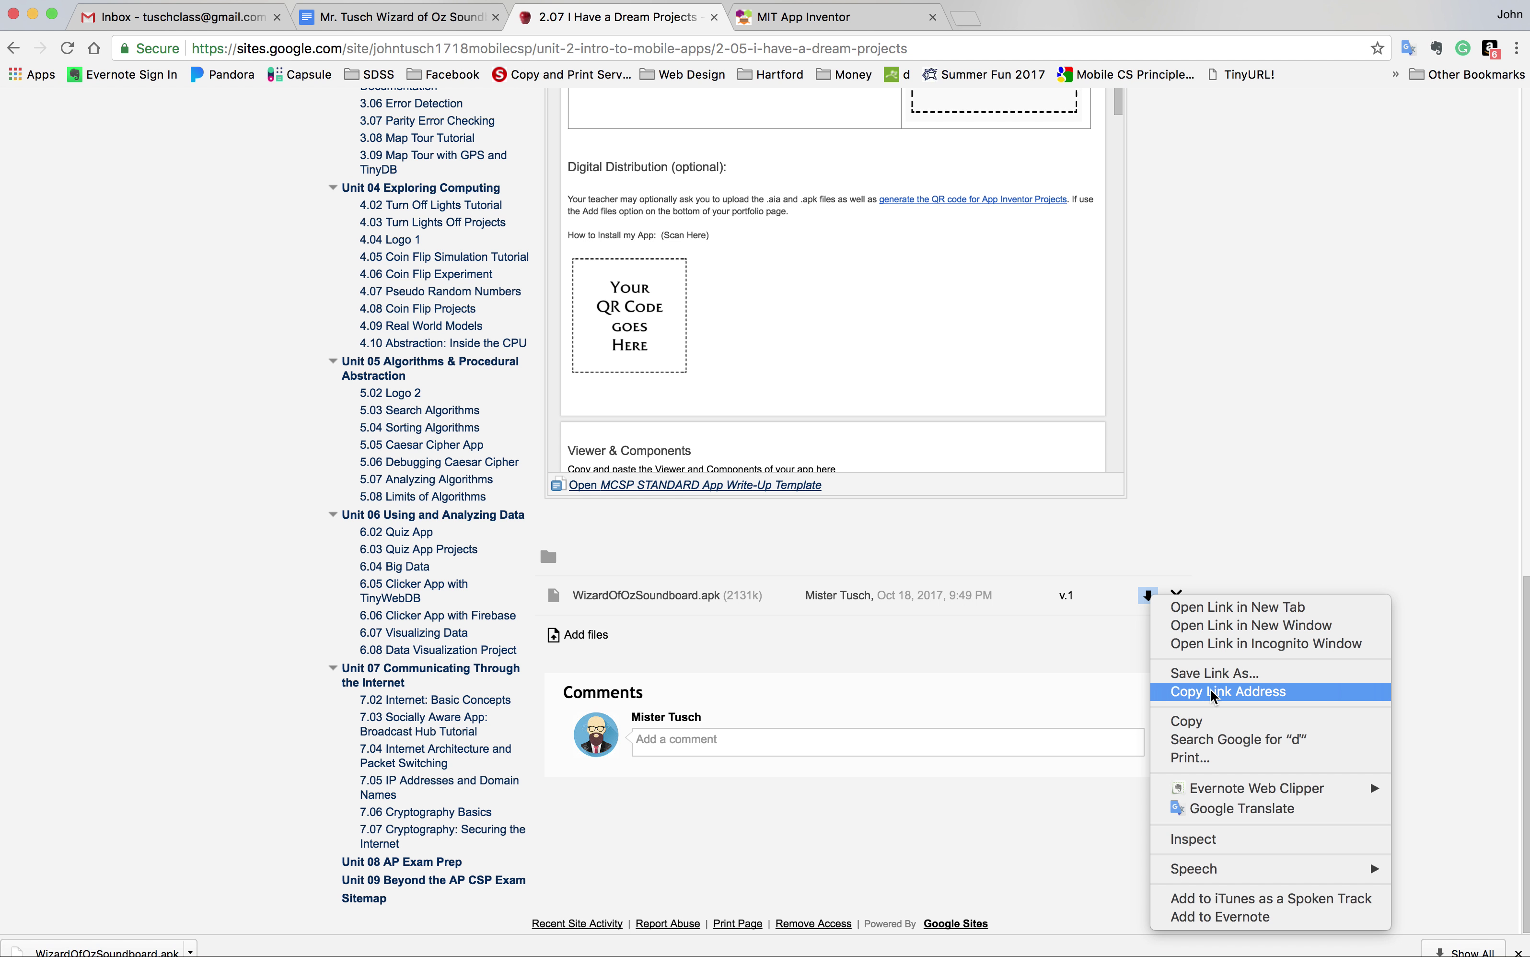
click(1211, 697)
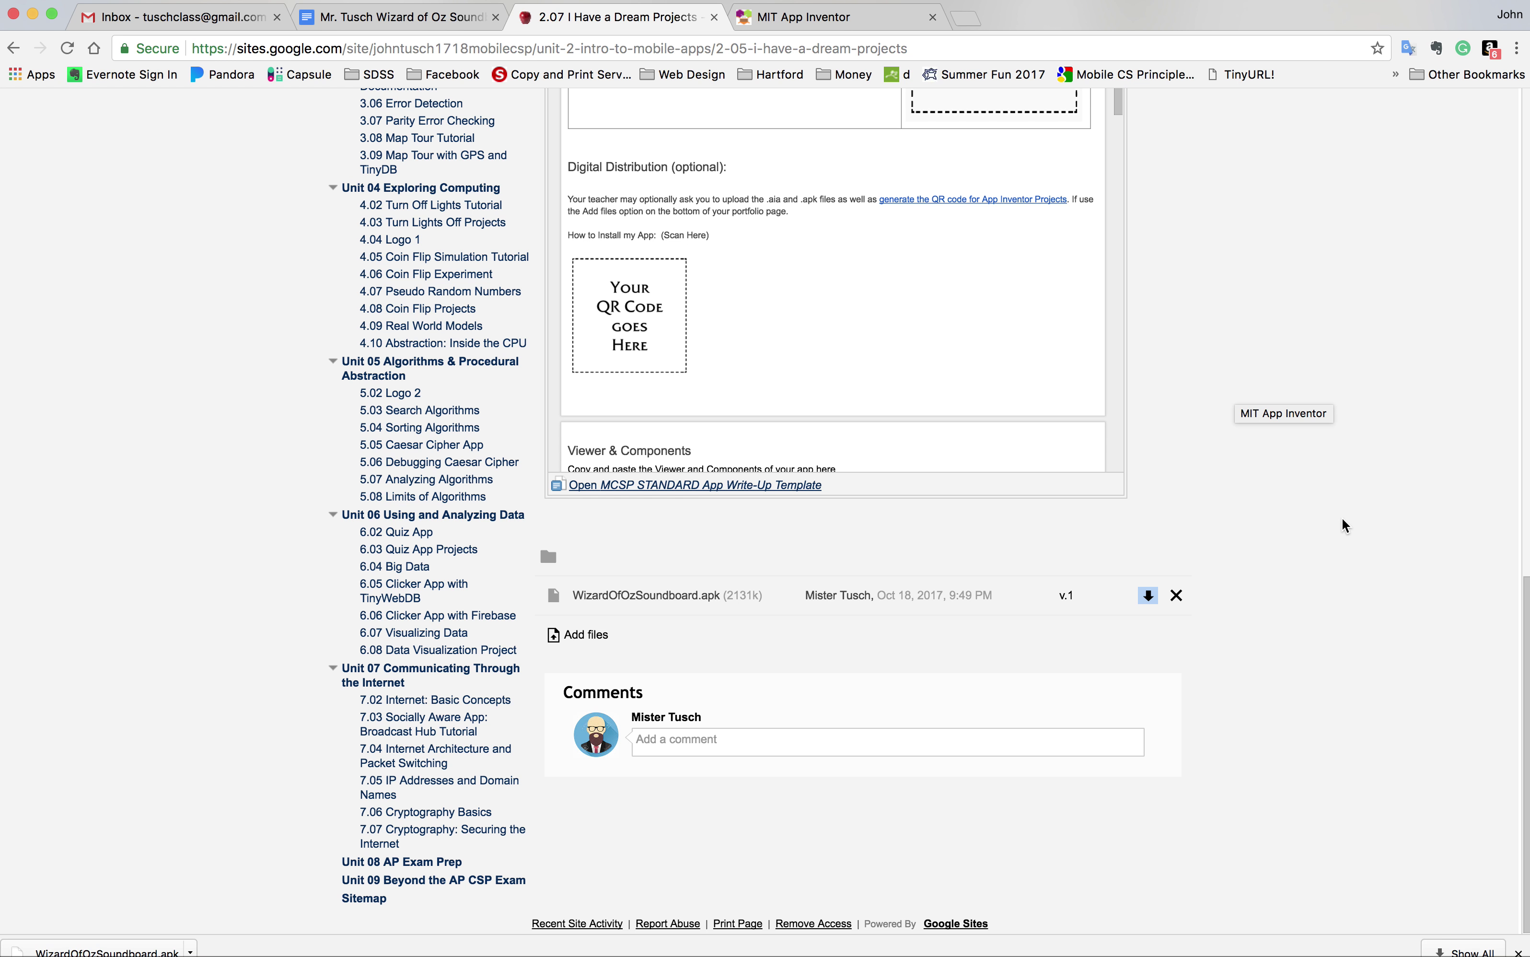
scroll(1329, 538, up, 15)
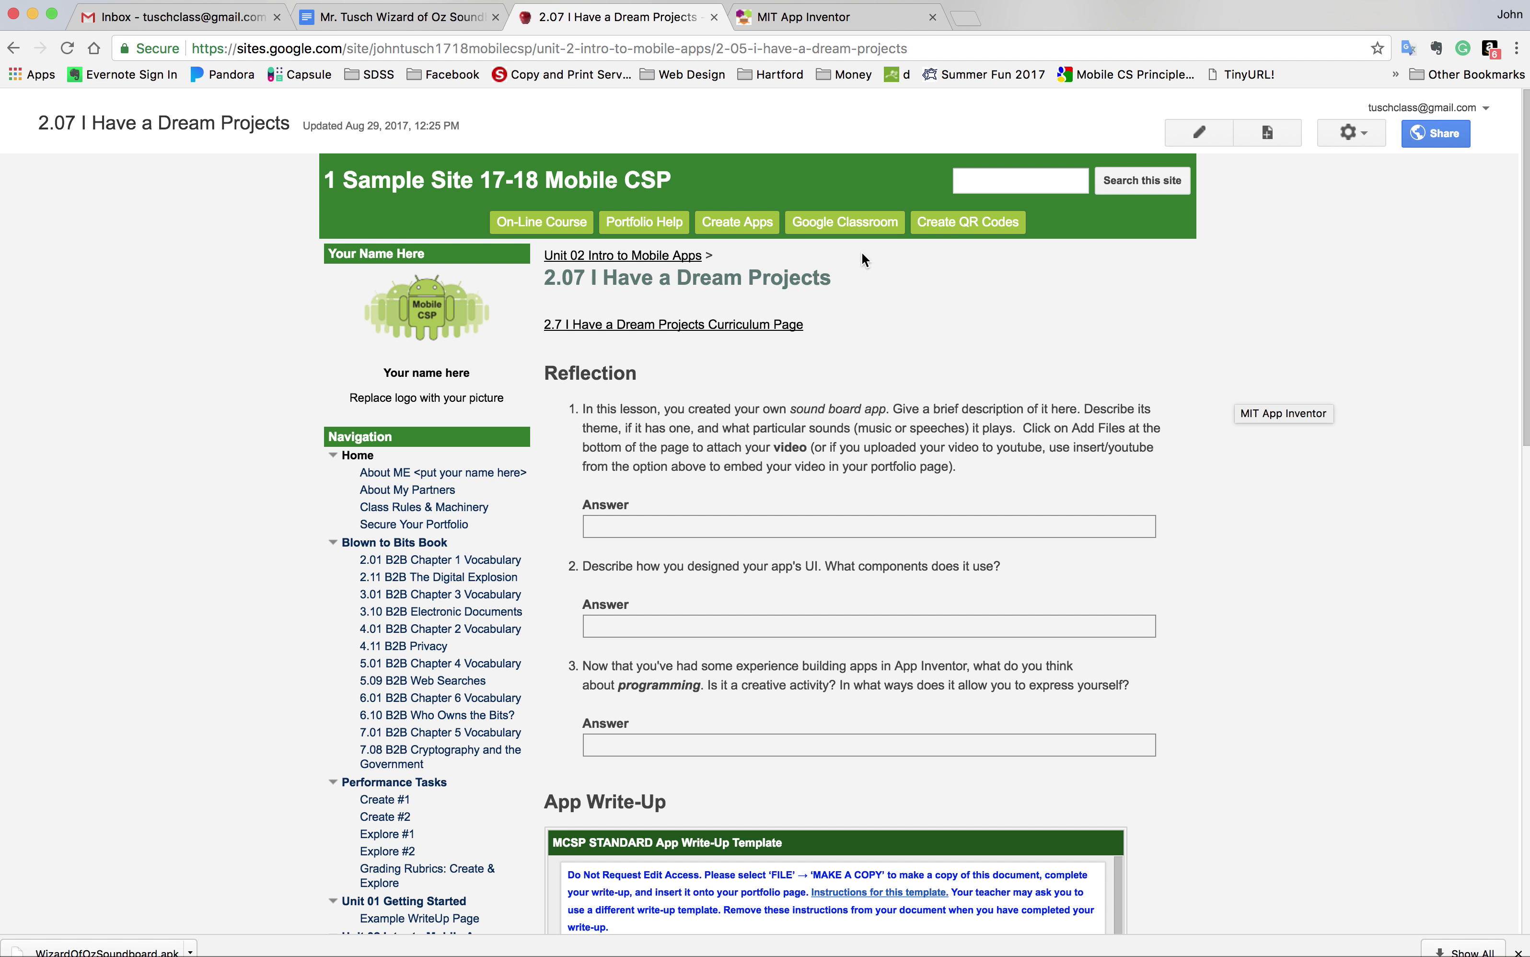
click(981, 230)
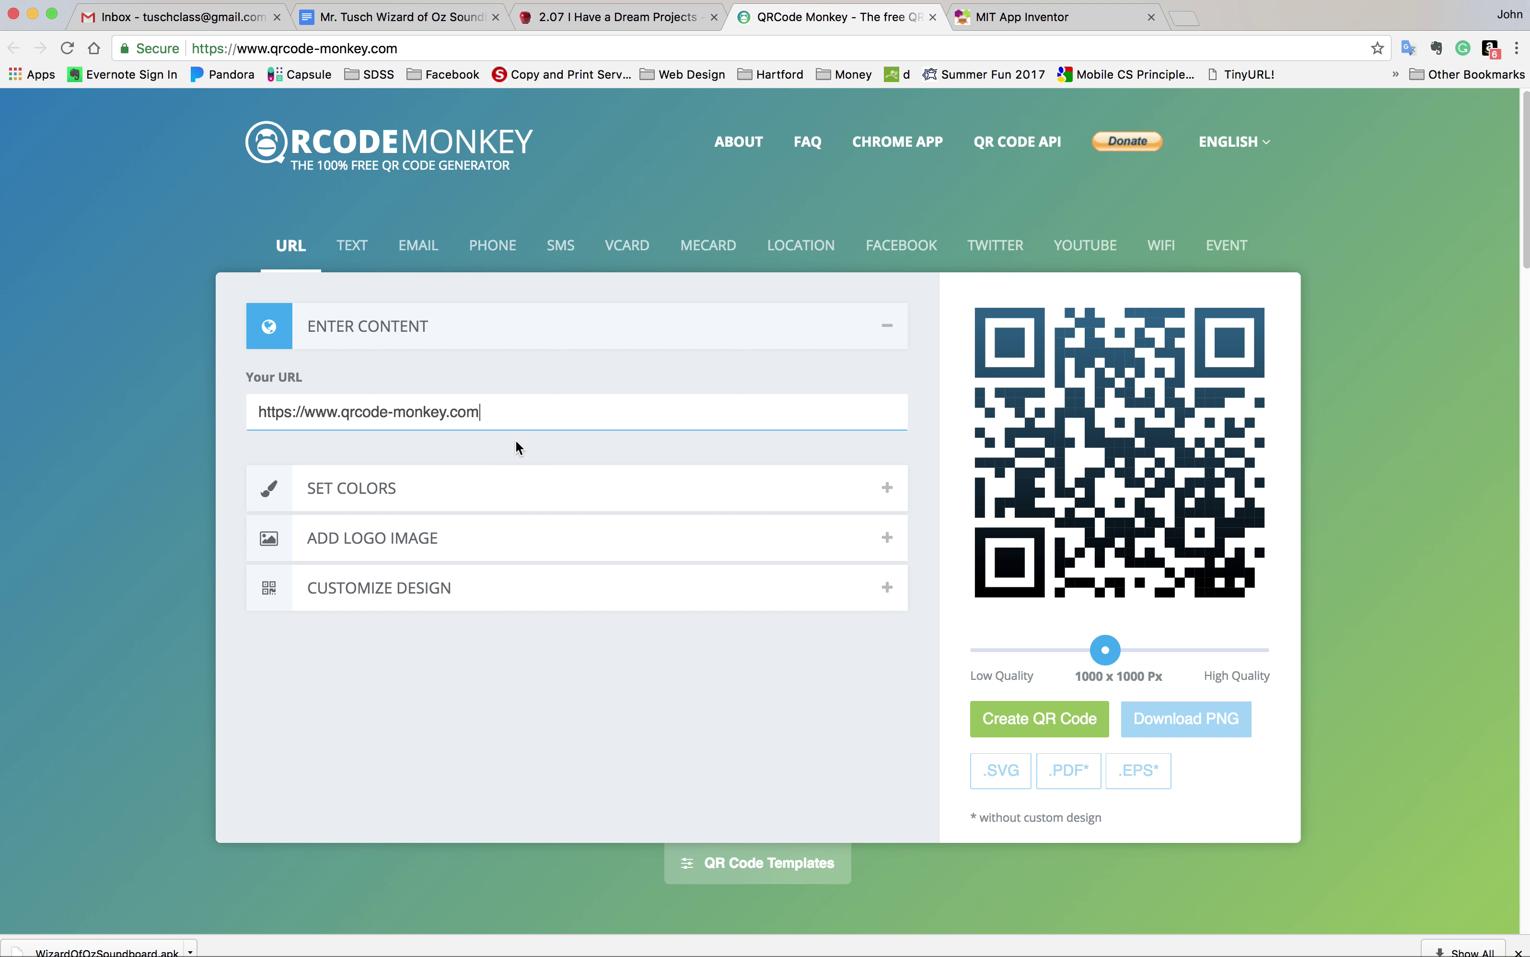
drag(549, 413, 215, 389)
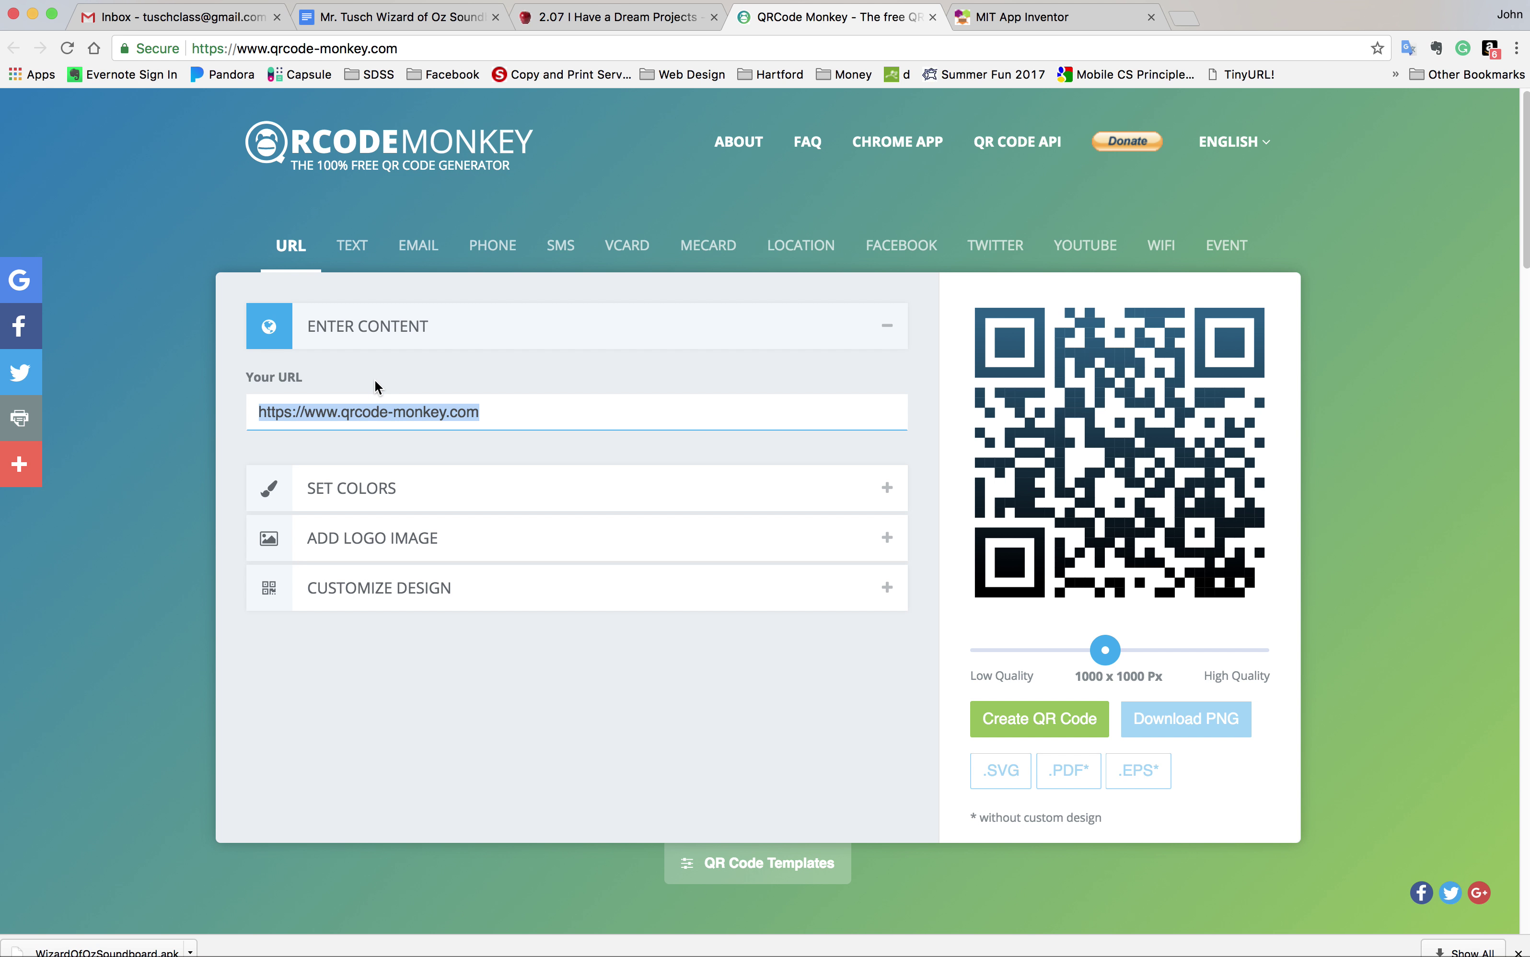
key(super+v)
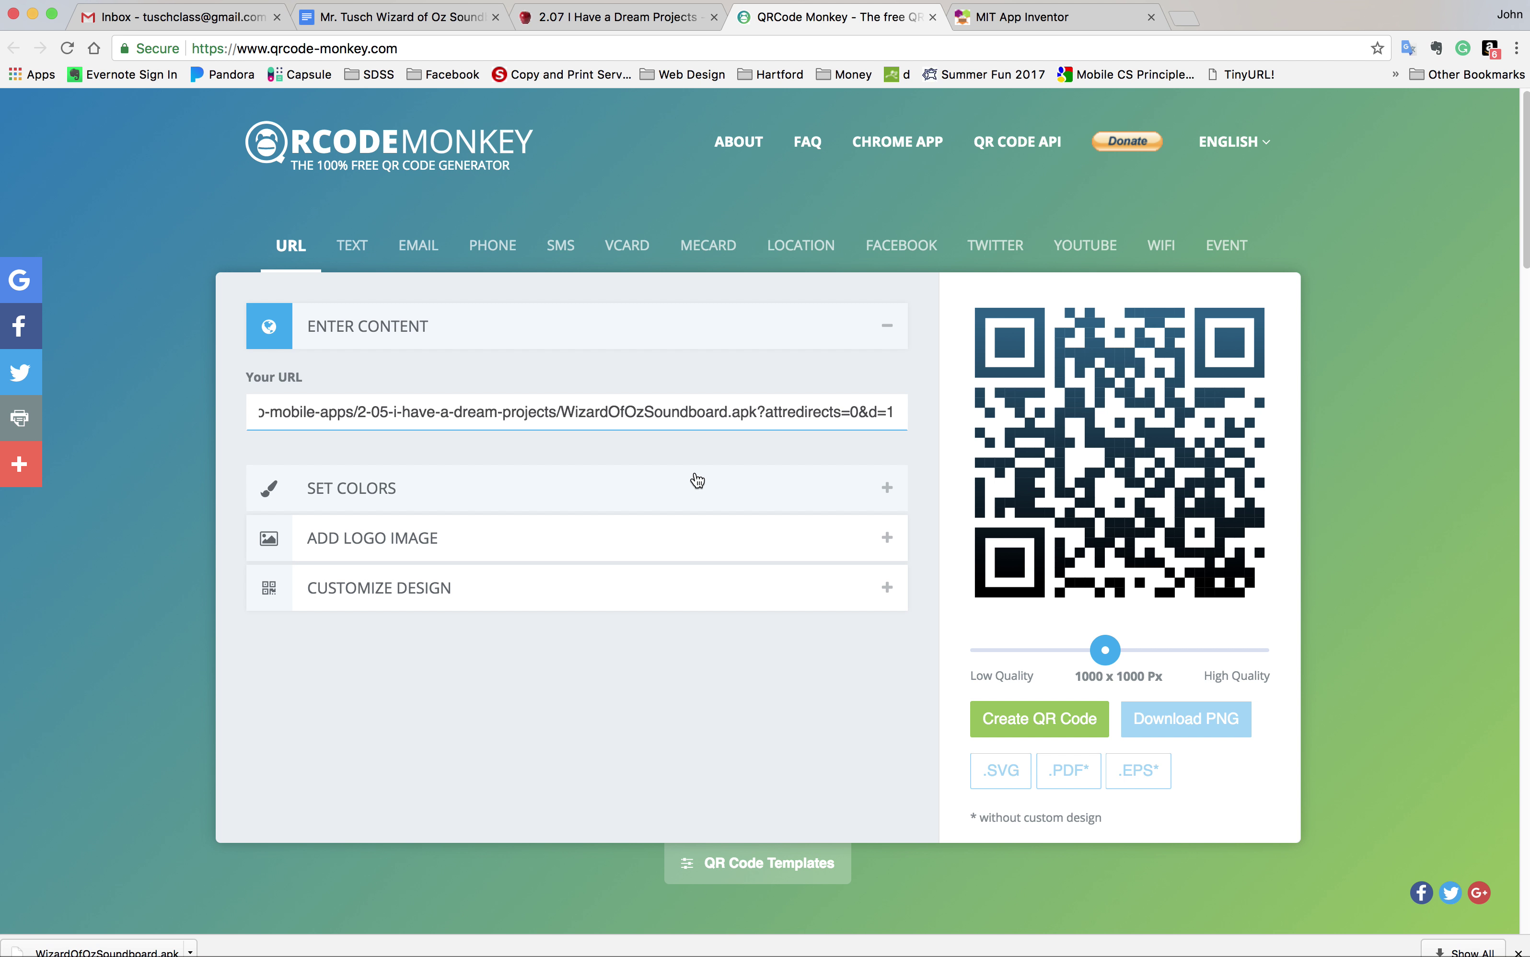
click(1069, 719)
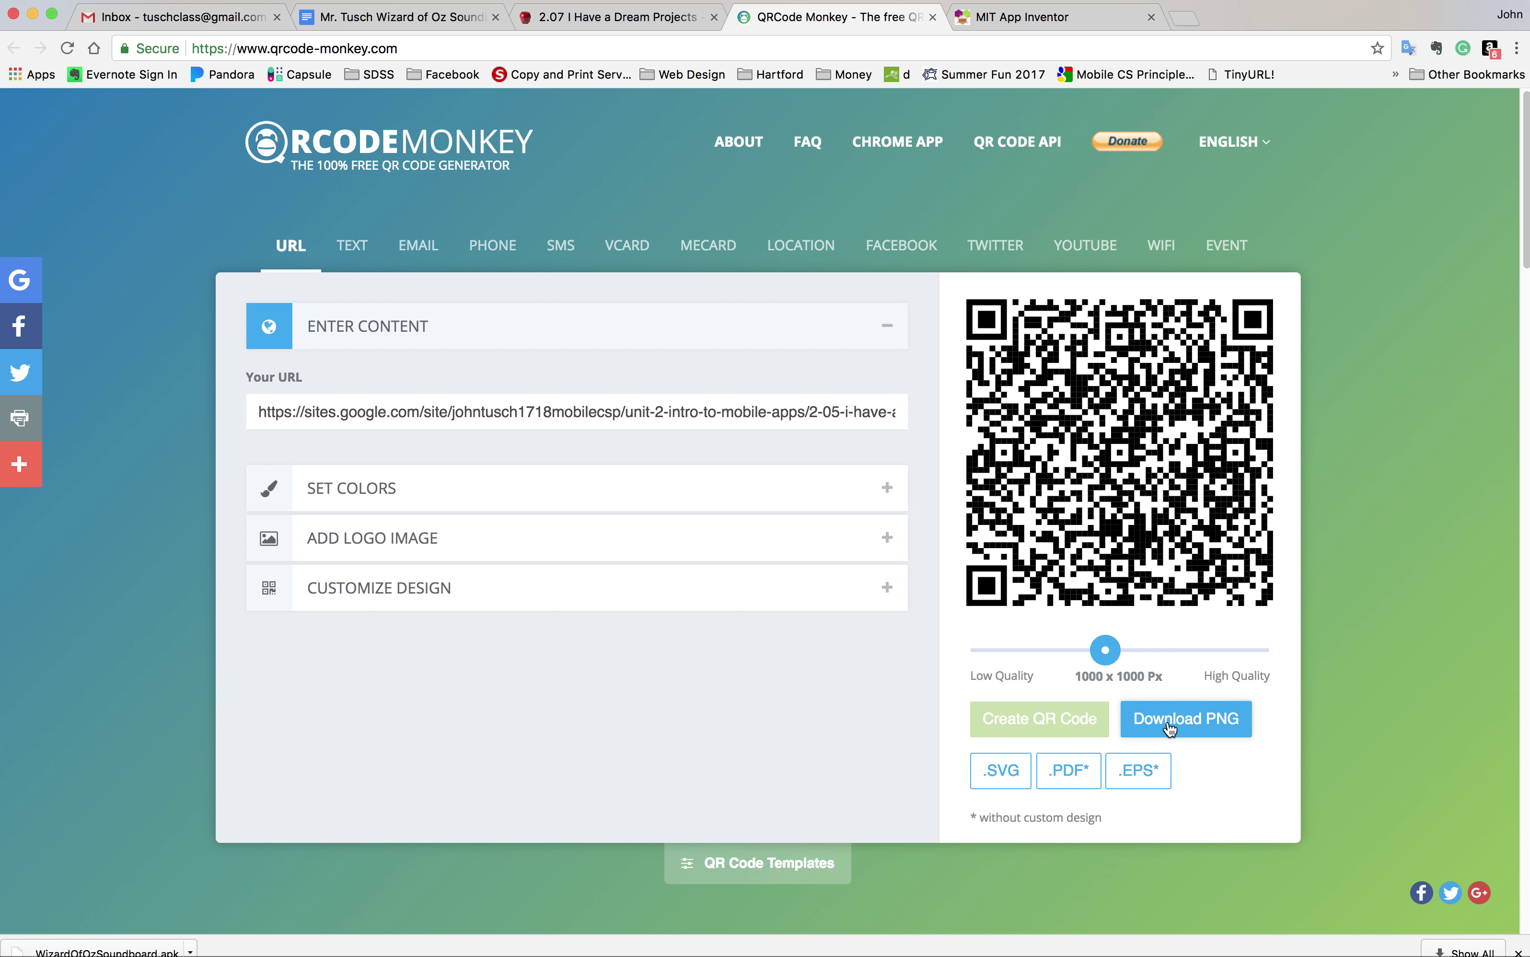
Step: Set the QR code size to 625 x 625 px and download it as a PNG named WizardOfOzQR Code
click(1184, 733)
drag(1105, 652, 1049, 655)
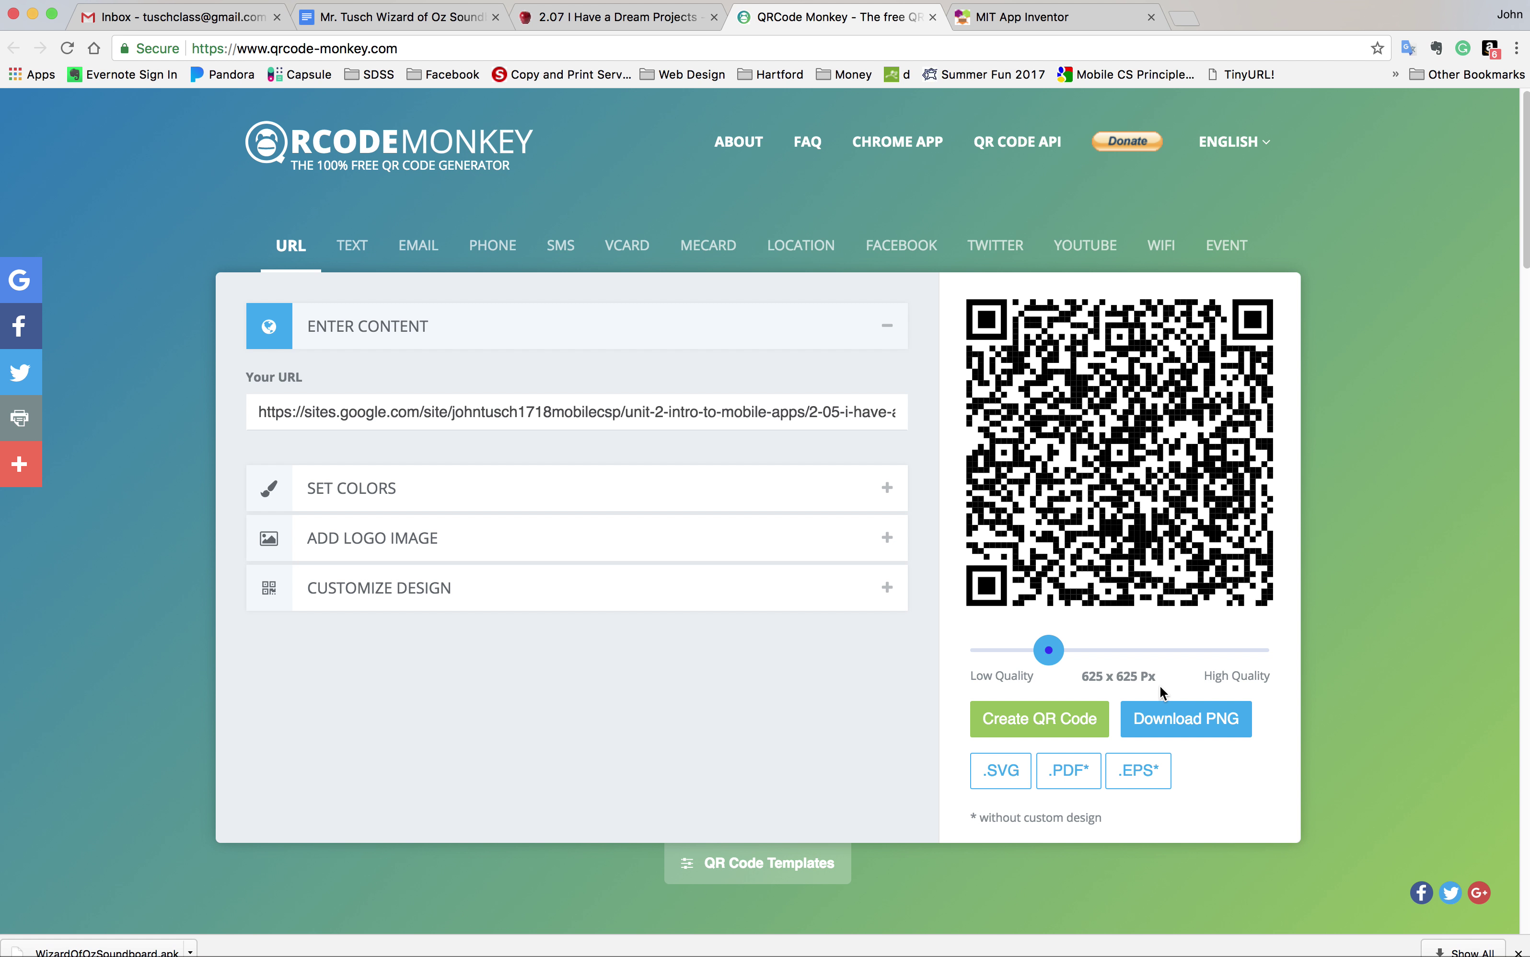
click(1169, 723)
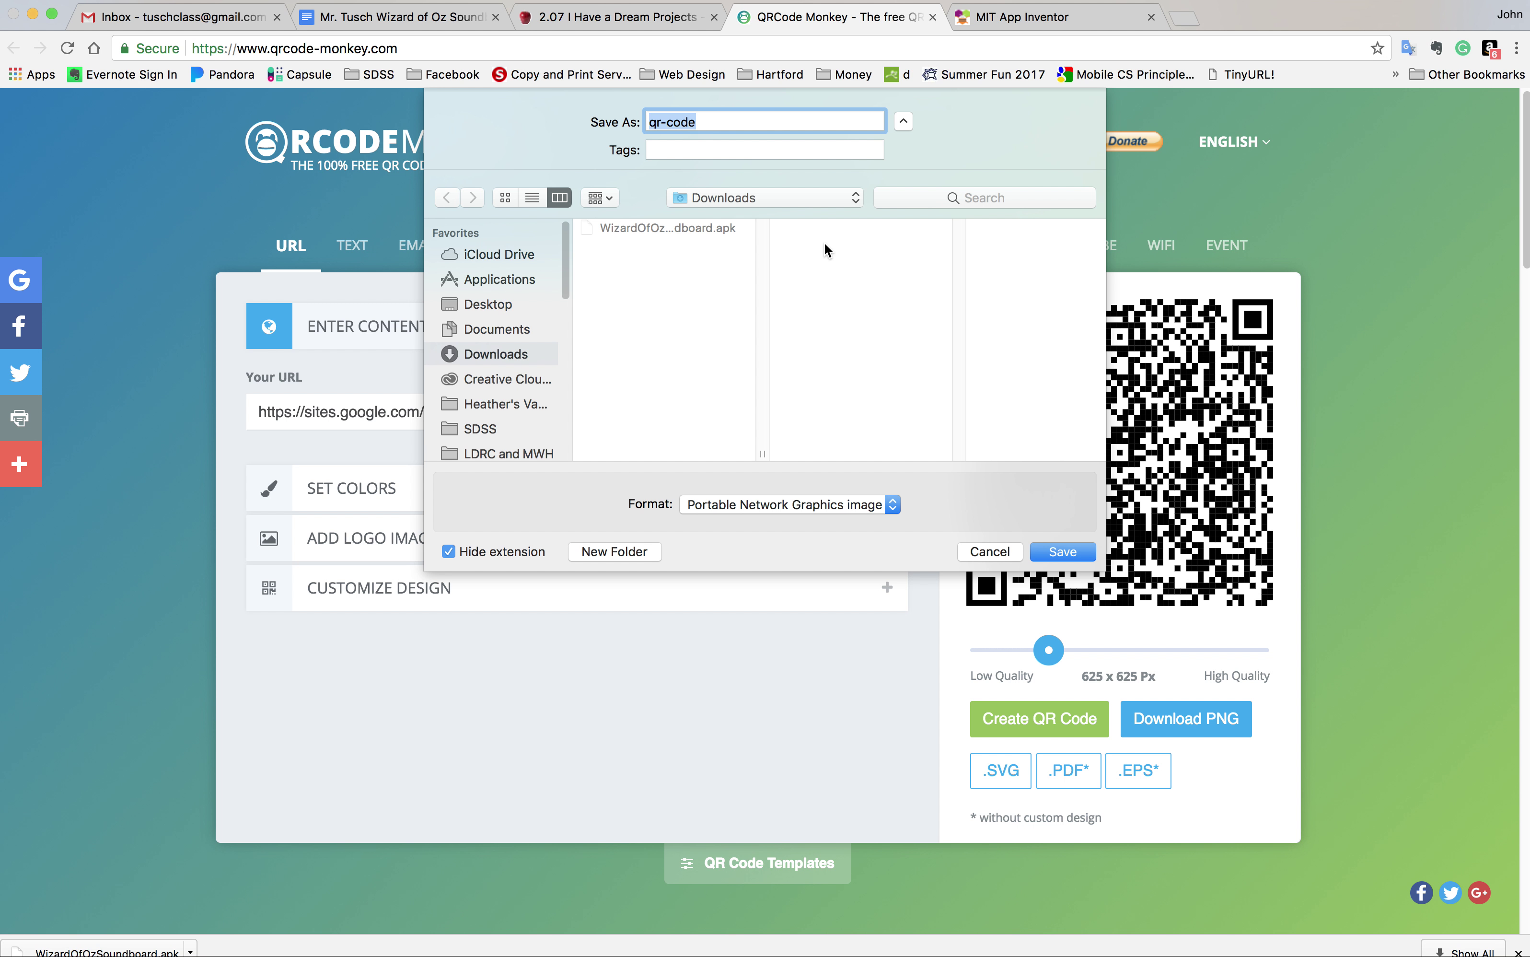
click(650, 122)
key(super+a)
text(WizardOfOzQR Code)
key(Return)
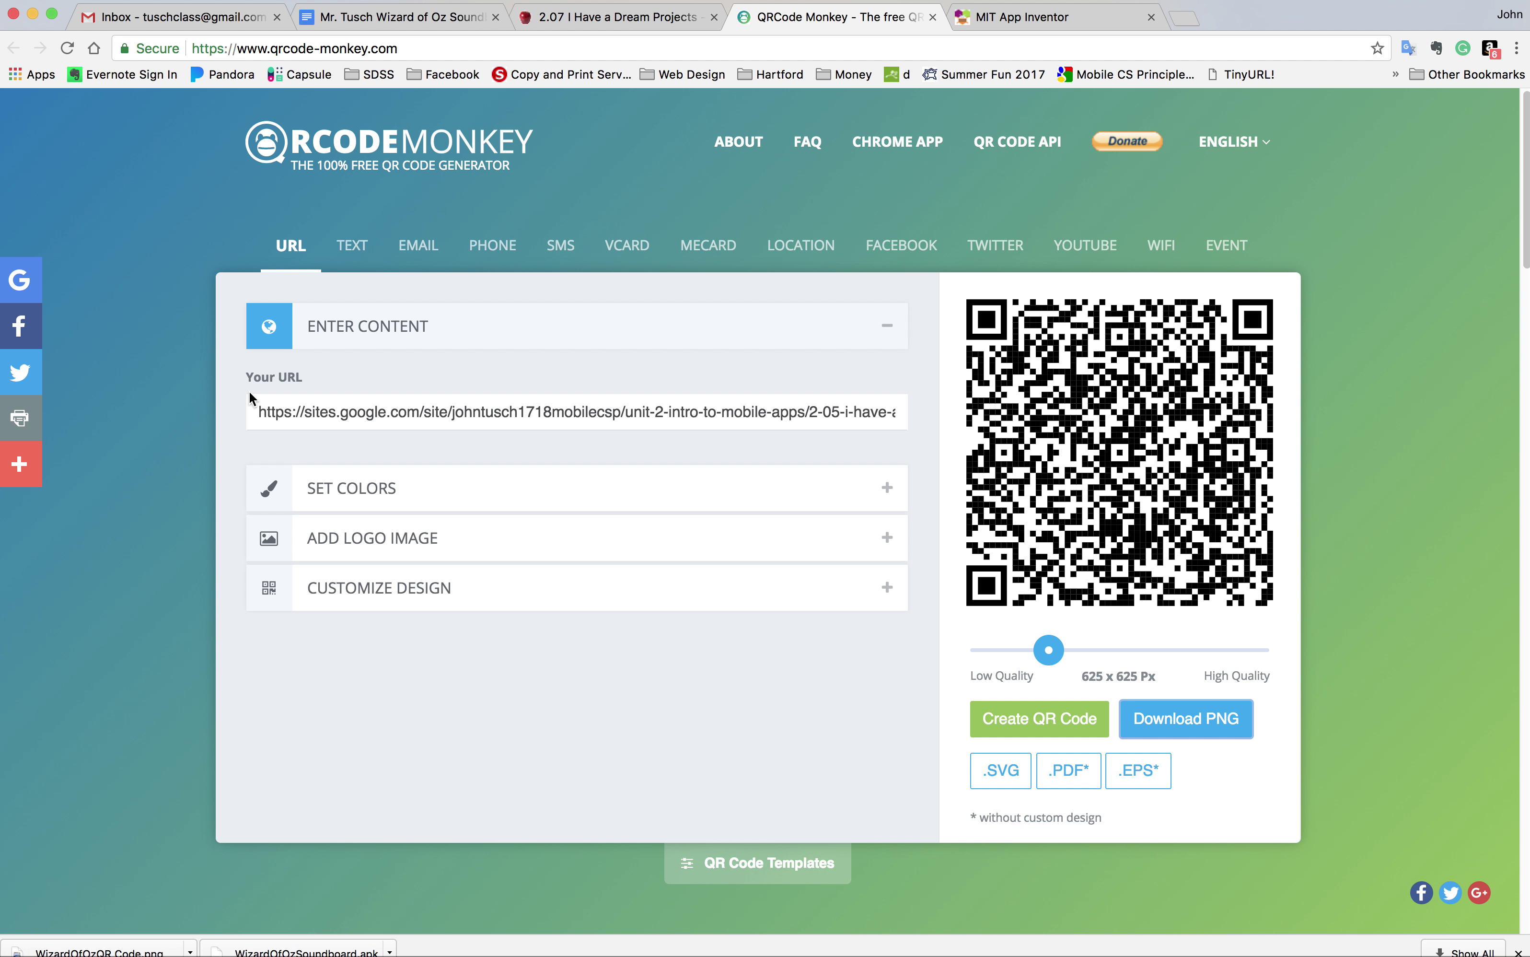
Step: Show the downloaded WizardOfOzQR Code.png in its Finder folder and close the folder window
drag(1364, 23, 1369, 3)
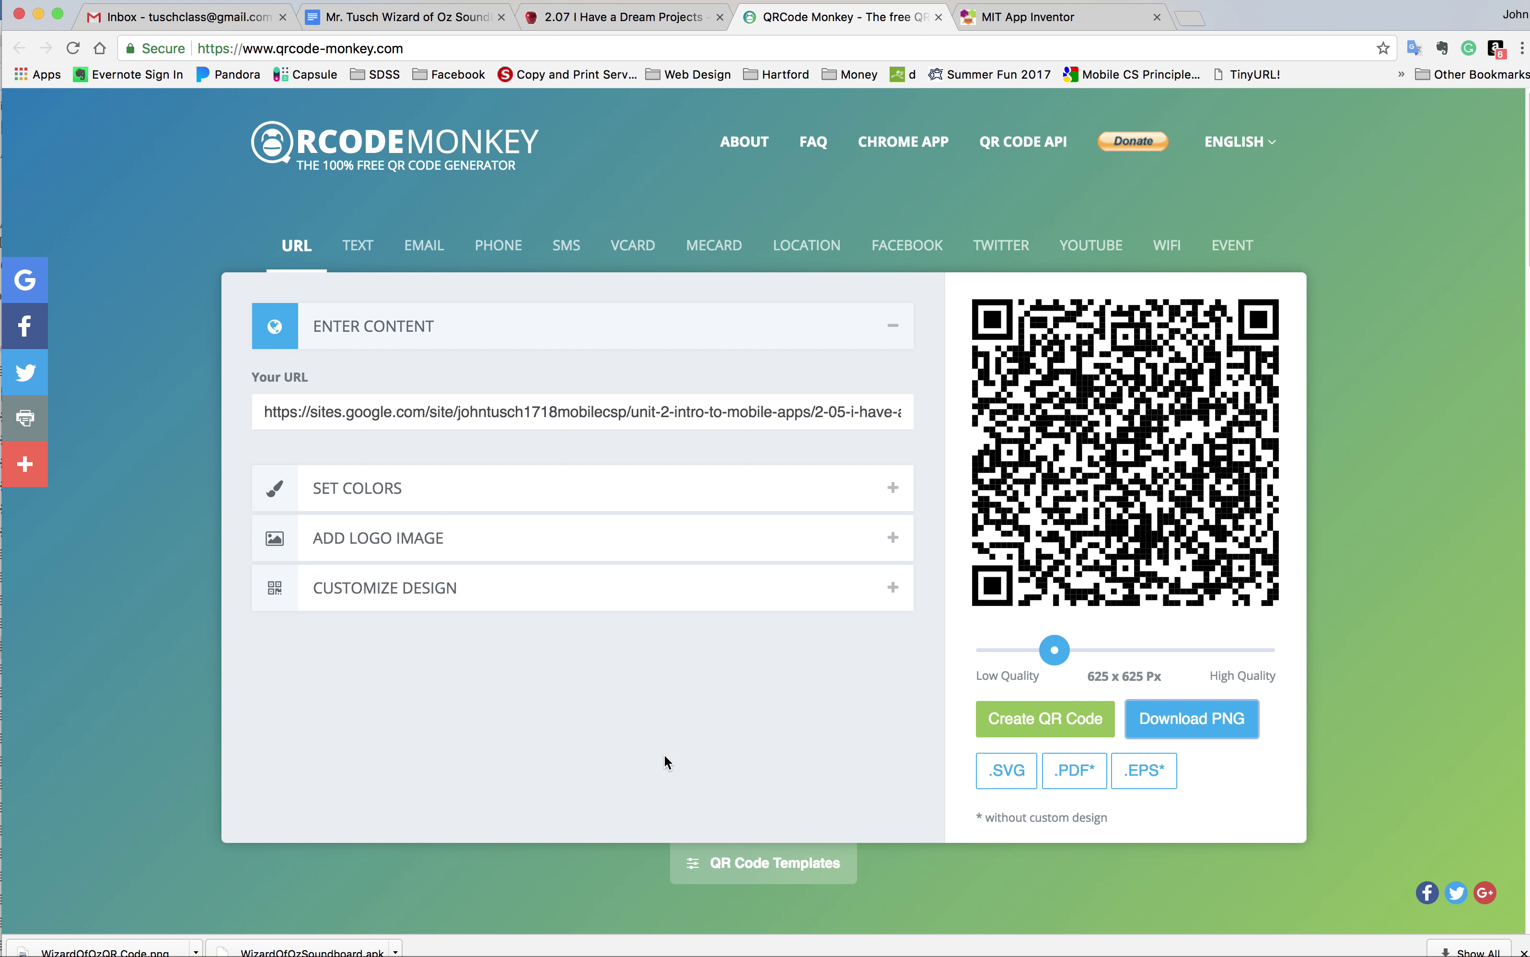
click(196, 951)
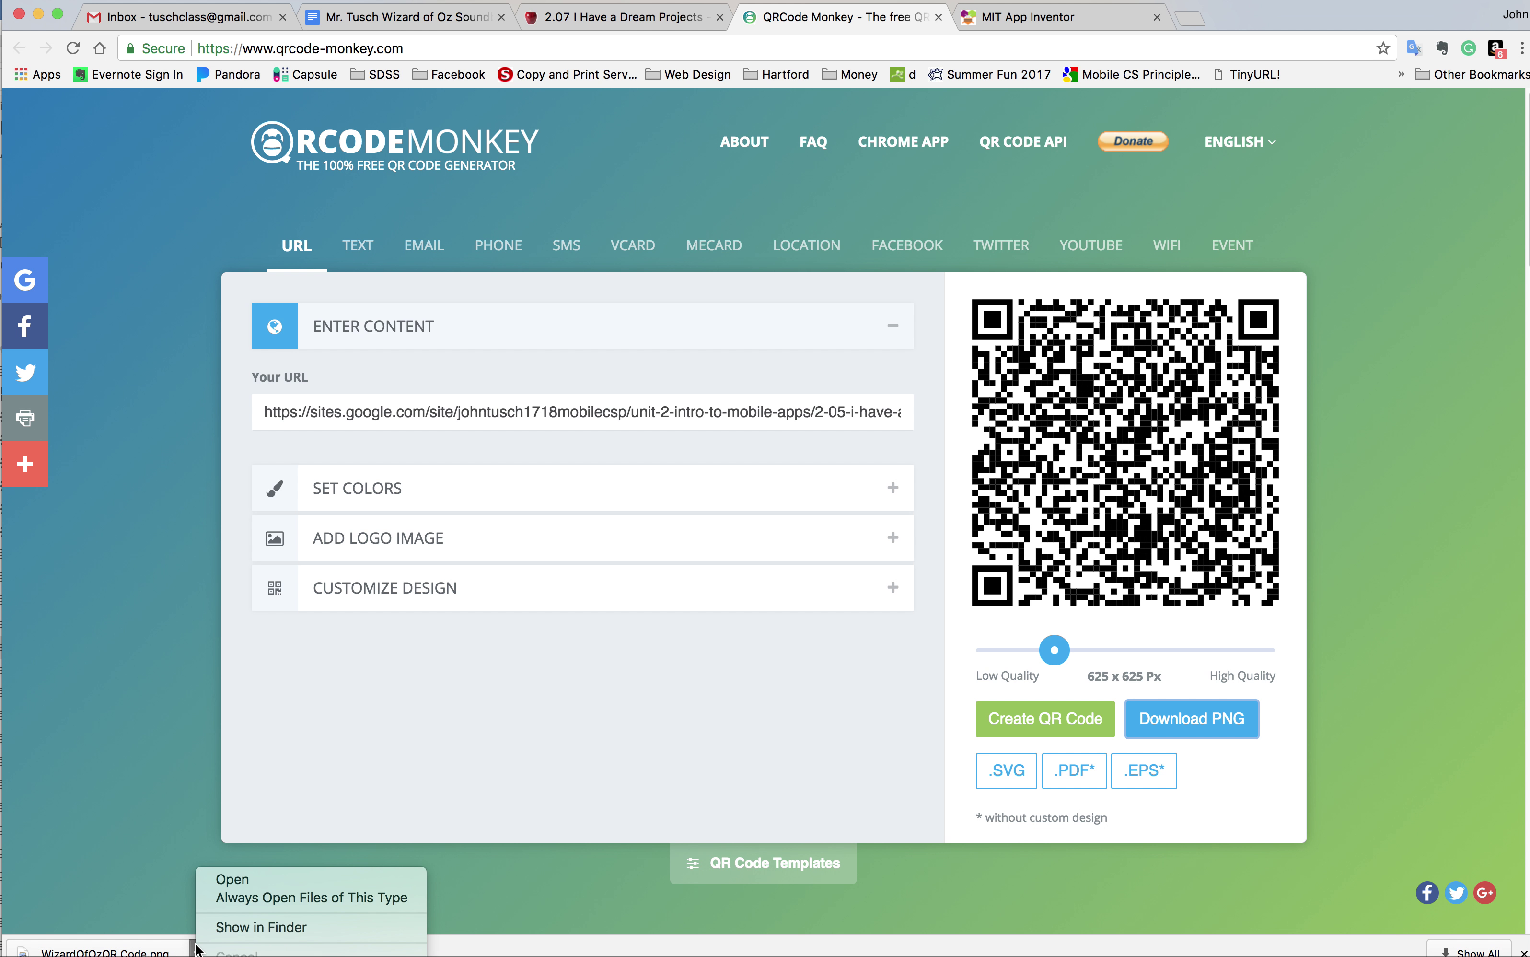
click(248, 928)
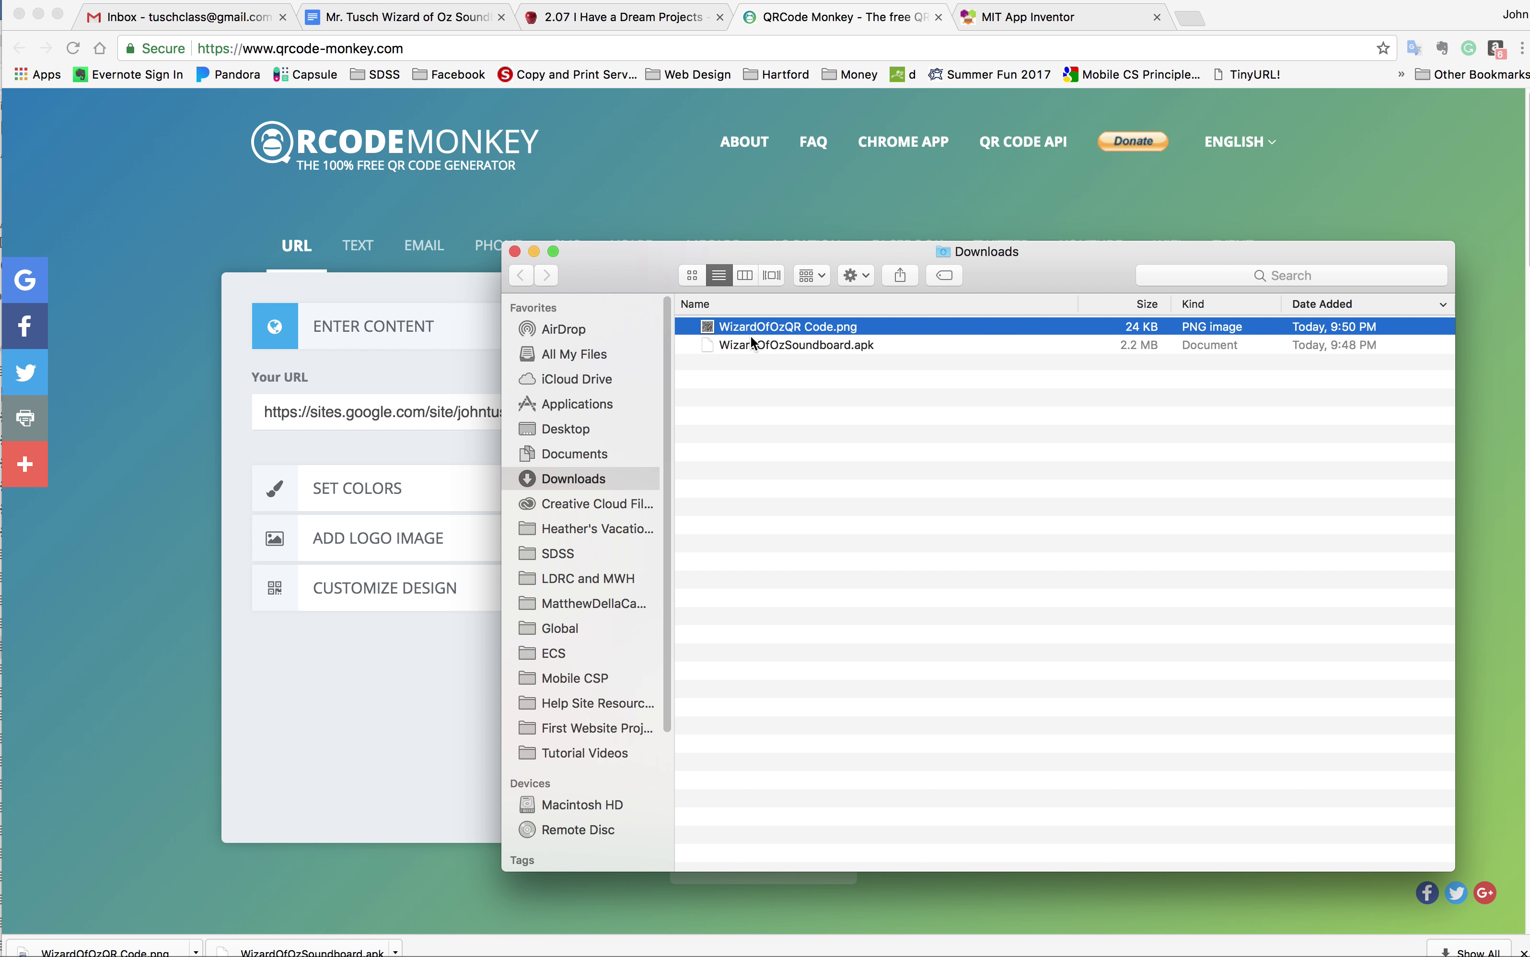
click(516, 252)
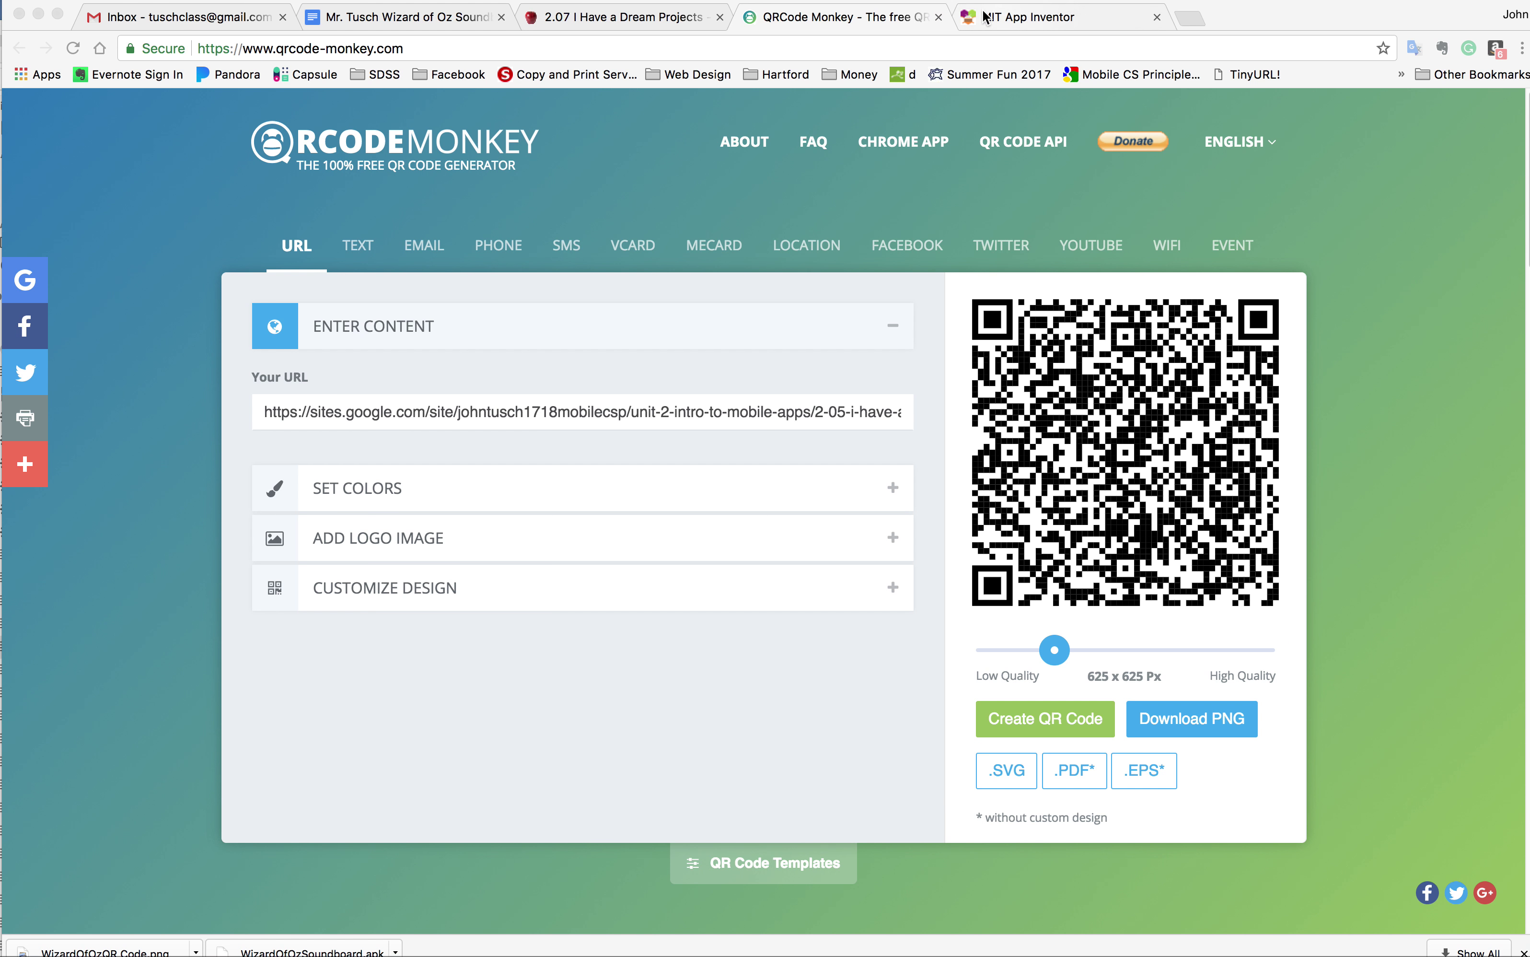
Step: Switch to the Wizard of Oz Soundboard App write-up in Google Docs and delete the QR code placeholder image
click(402, 19)
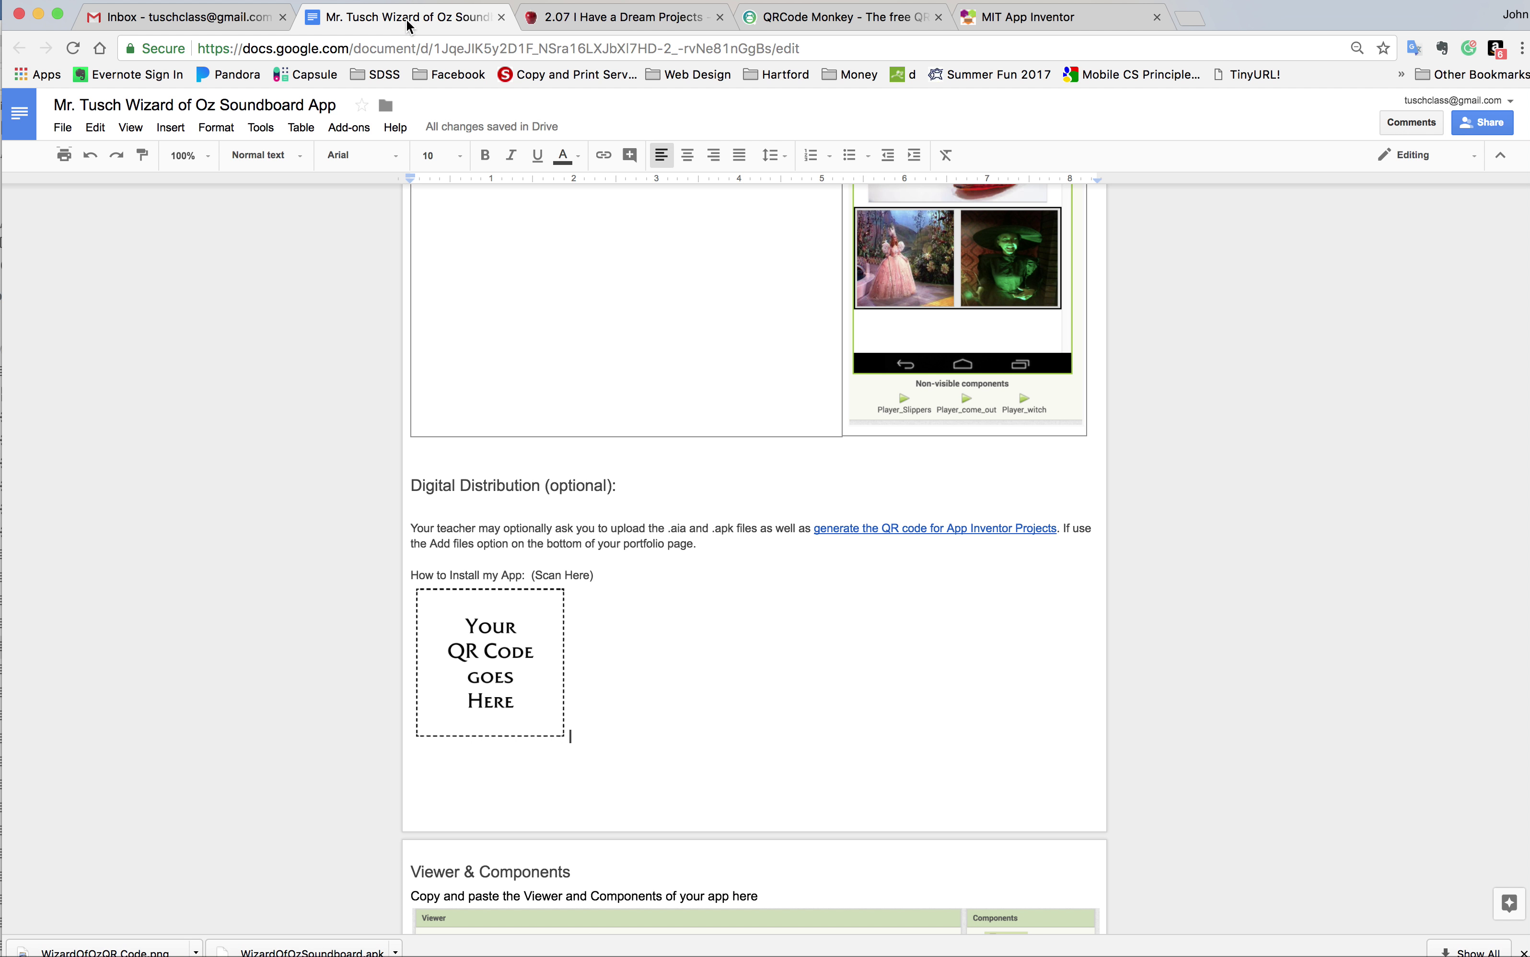
click(535, 672)
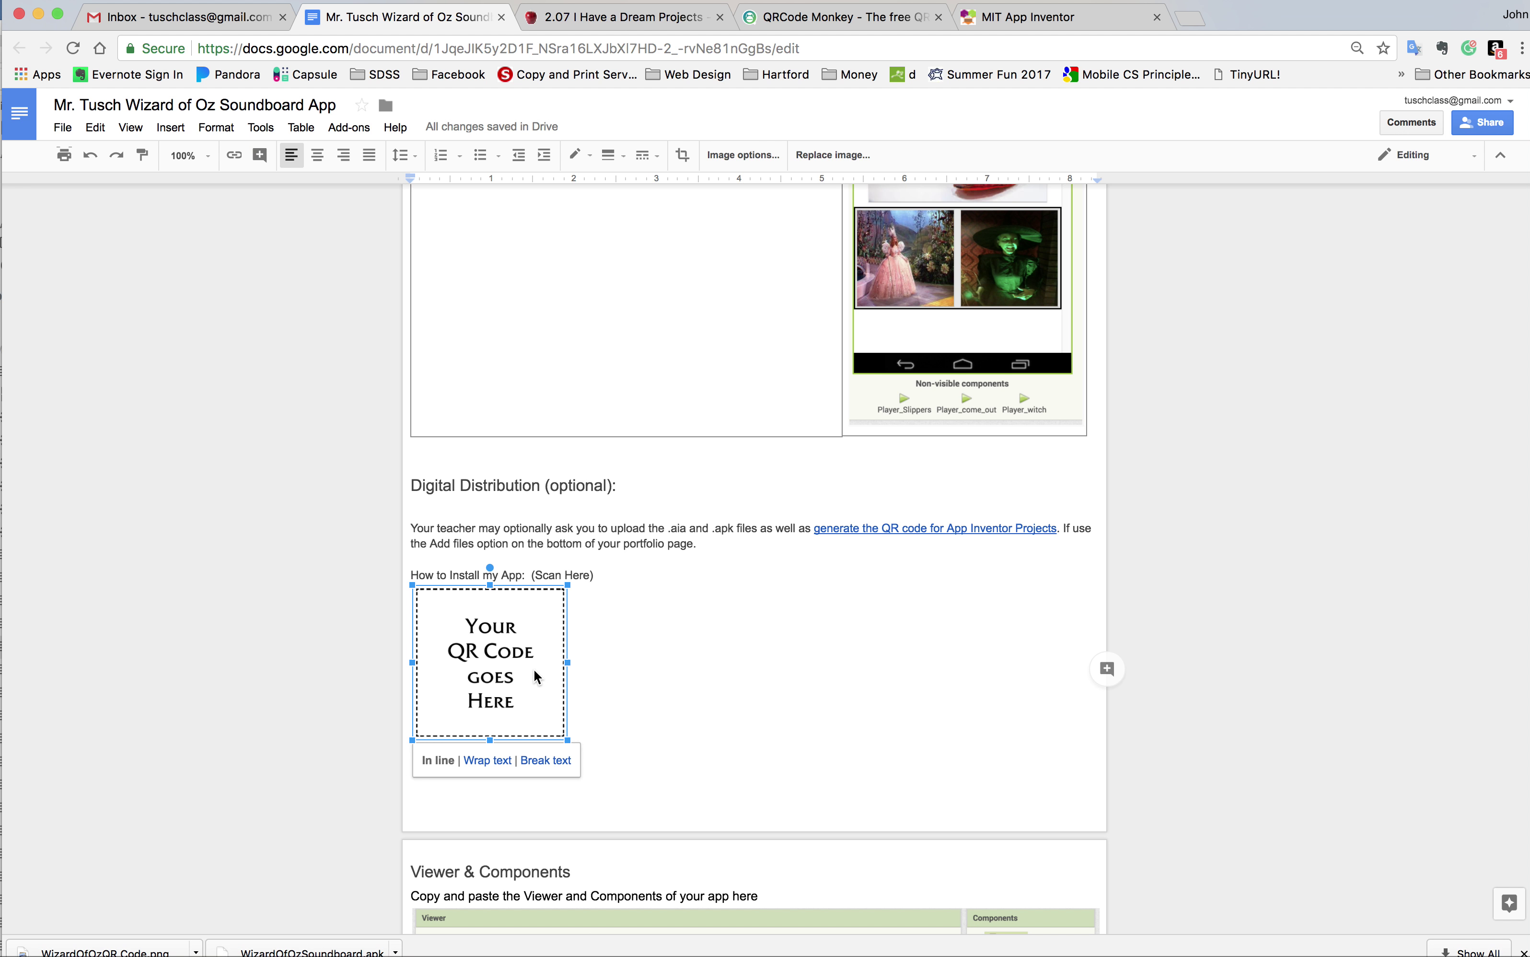
click(587, 673)
click(497, 676)
key(BackSpace)
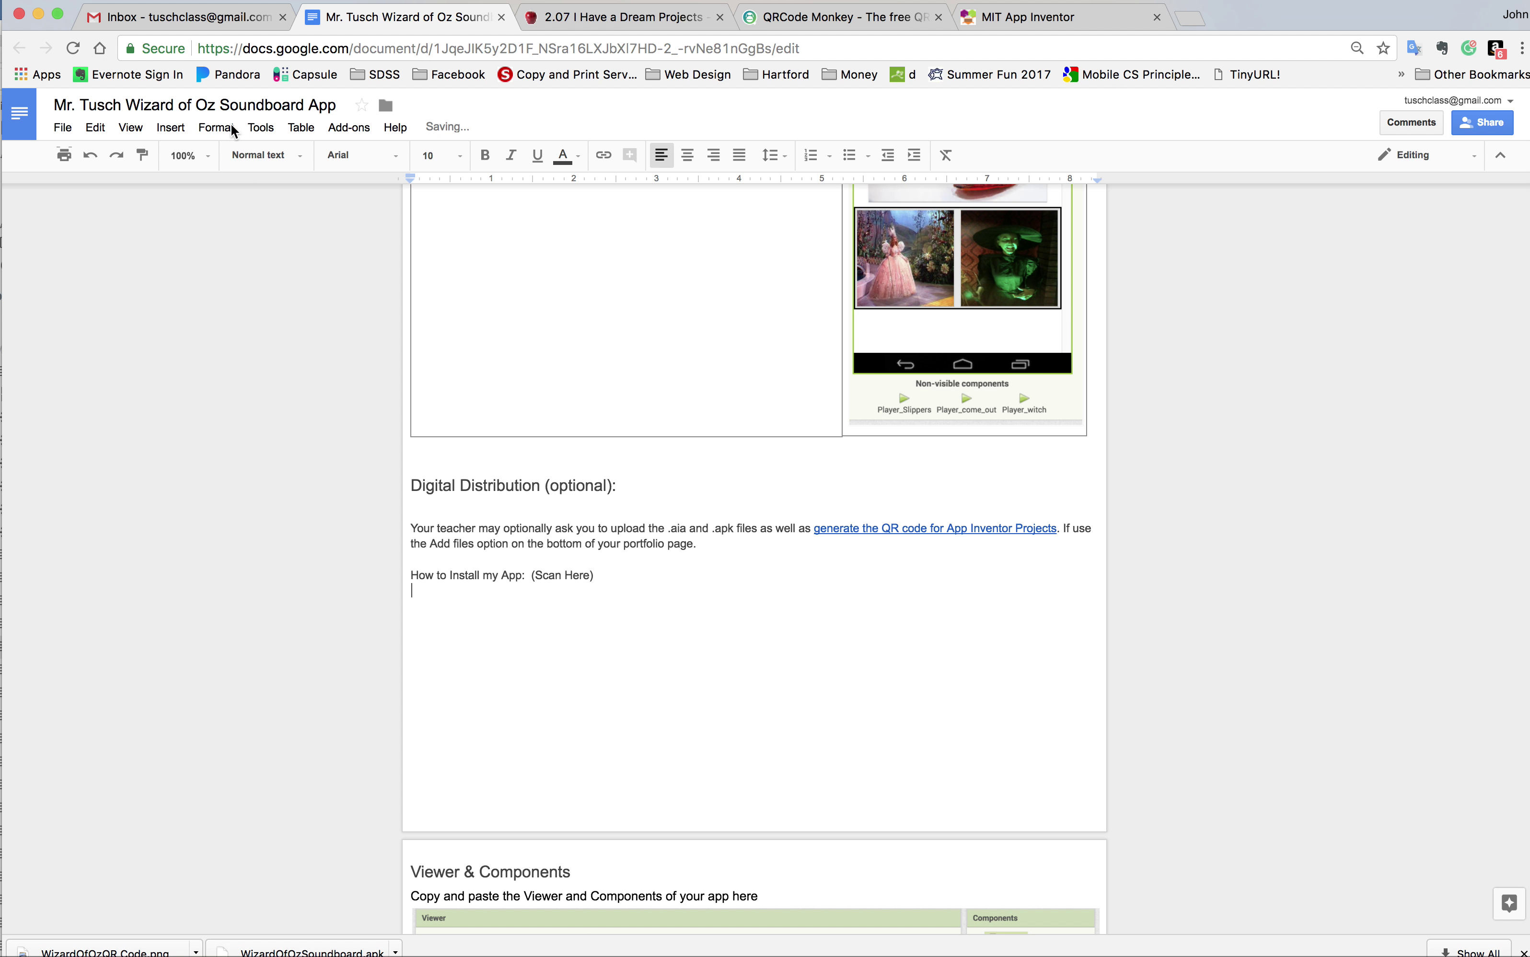
Step: Insert the image WizardOfOzQR Code.png from the Downloads folder below the "How to Install my App: (Scan Here)" line
click(170, 128)
click(200, 155)
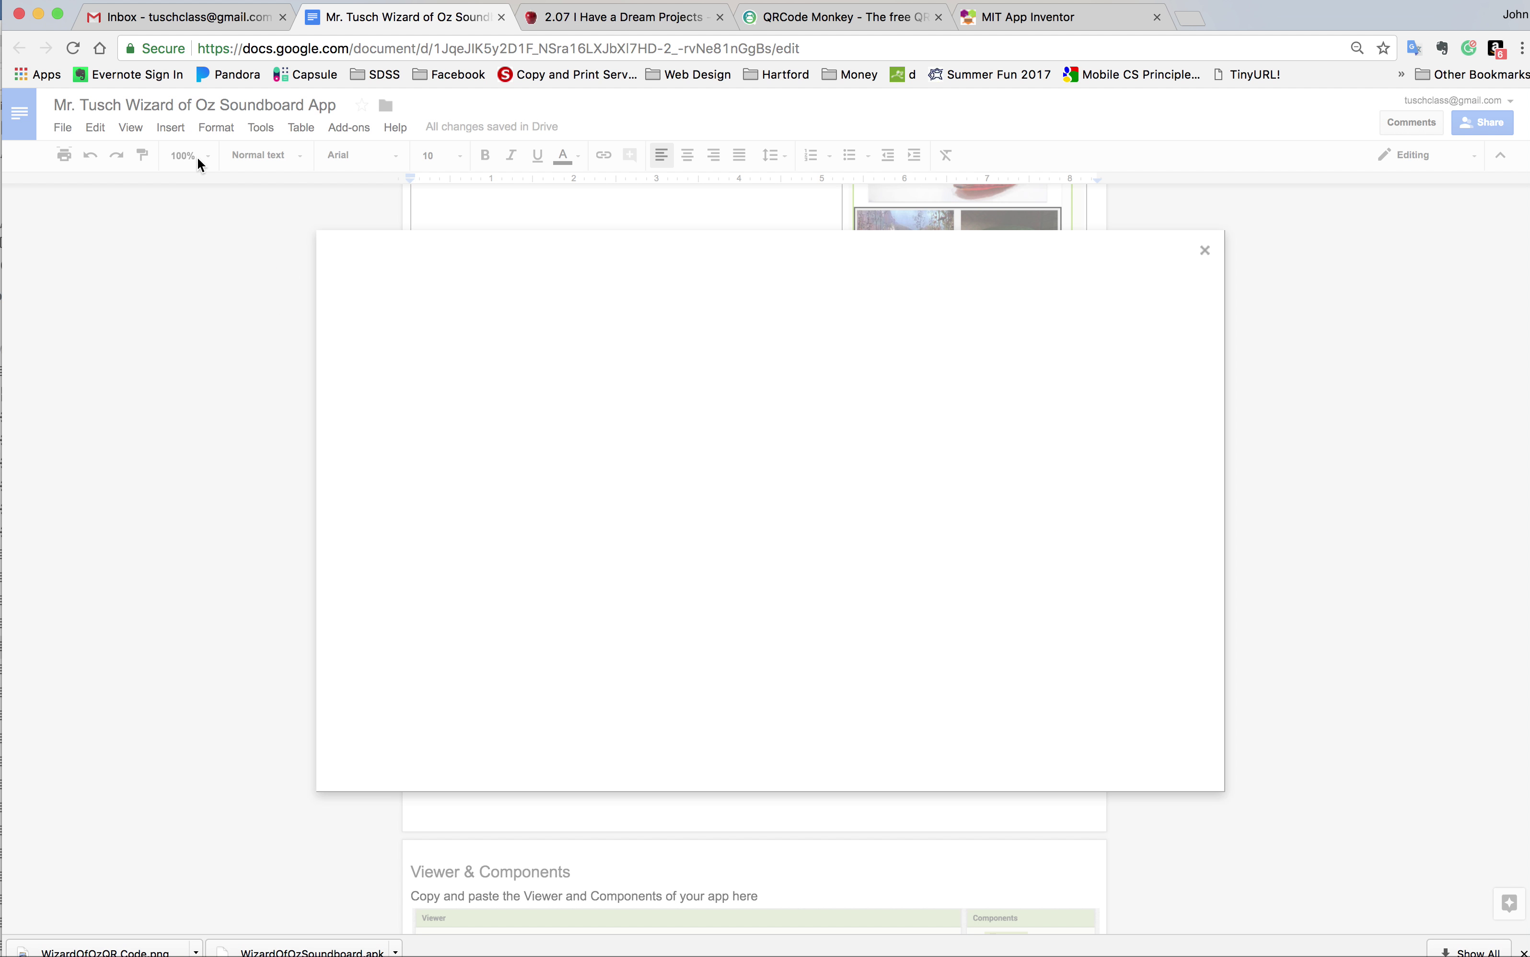
click(762, 561)
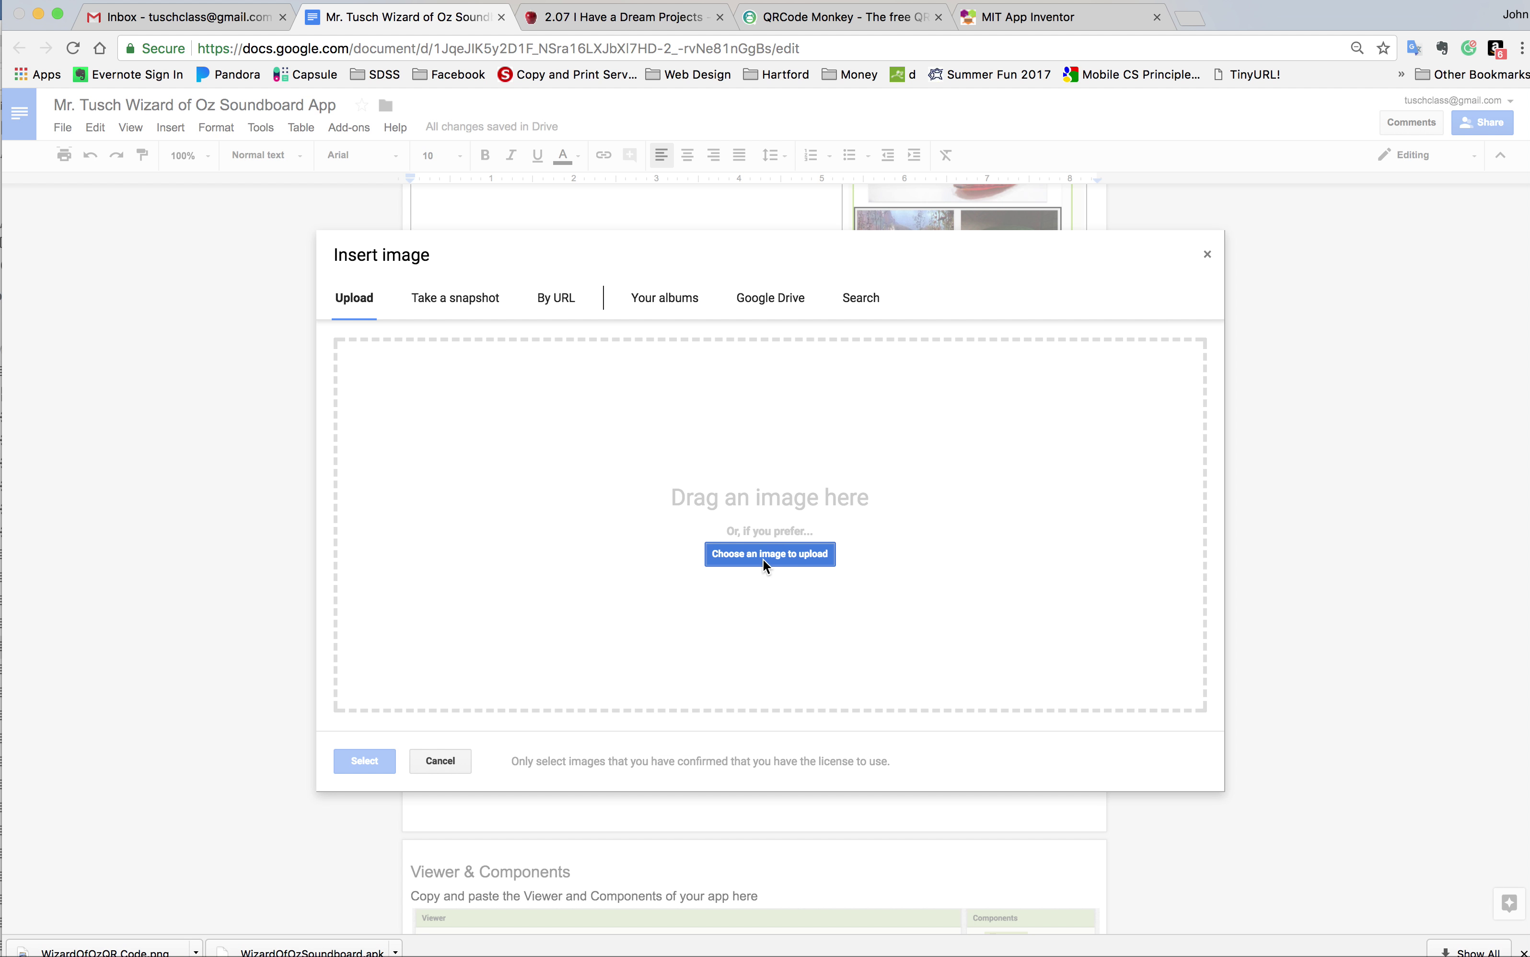
click(665, 134)
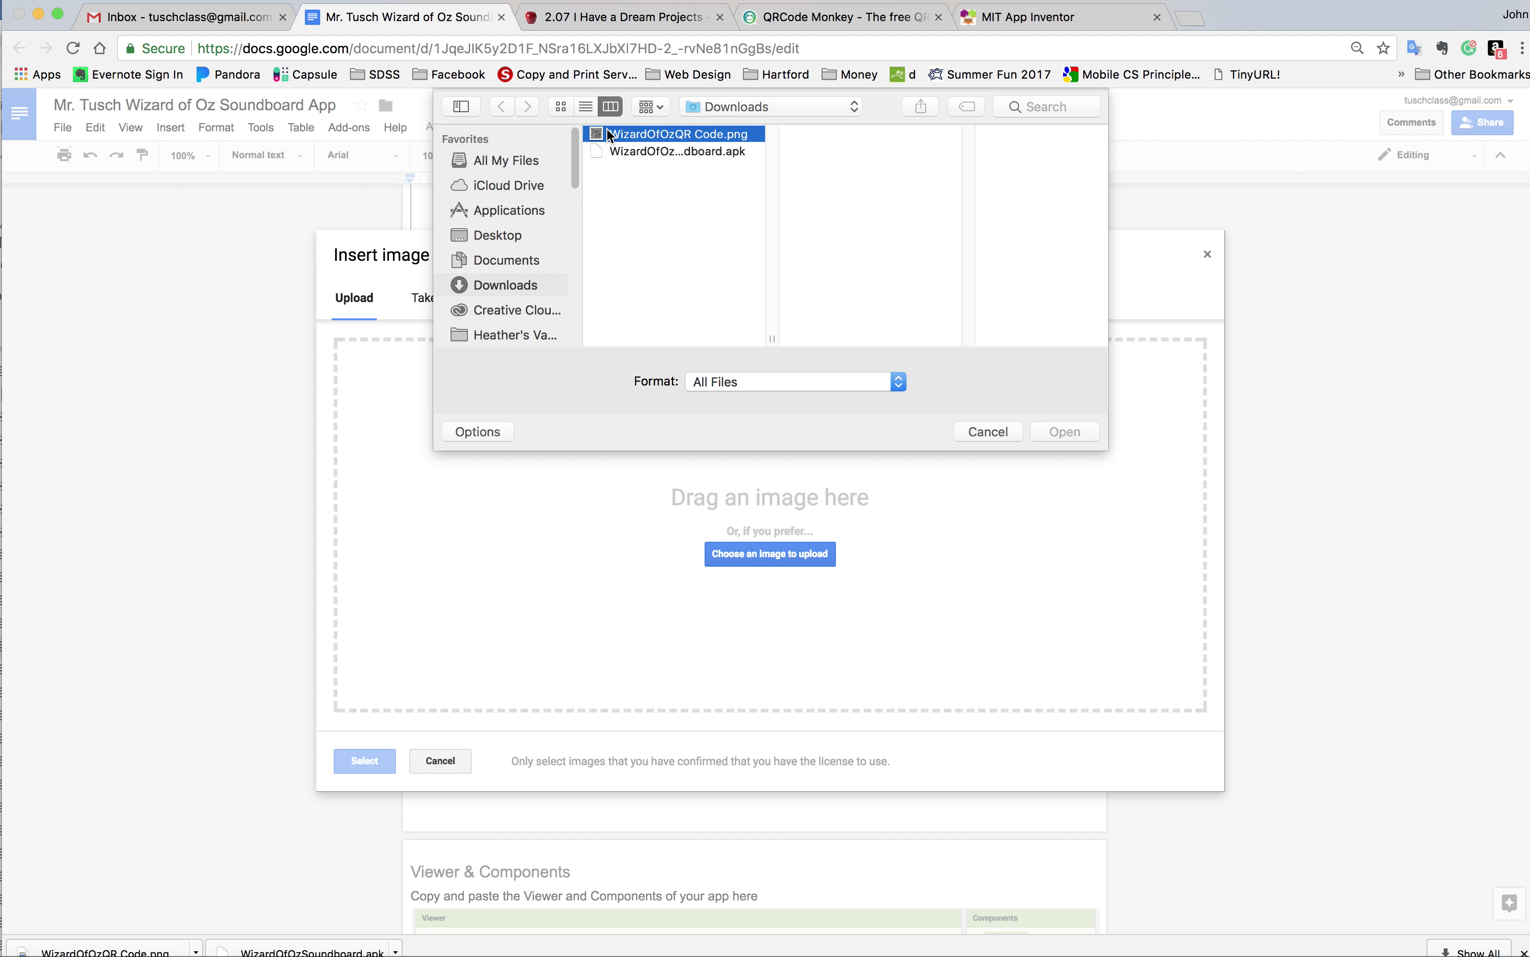
click(1064, 431)
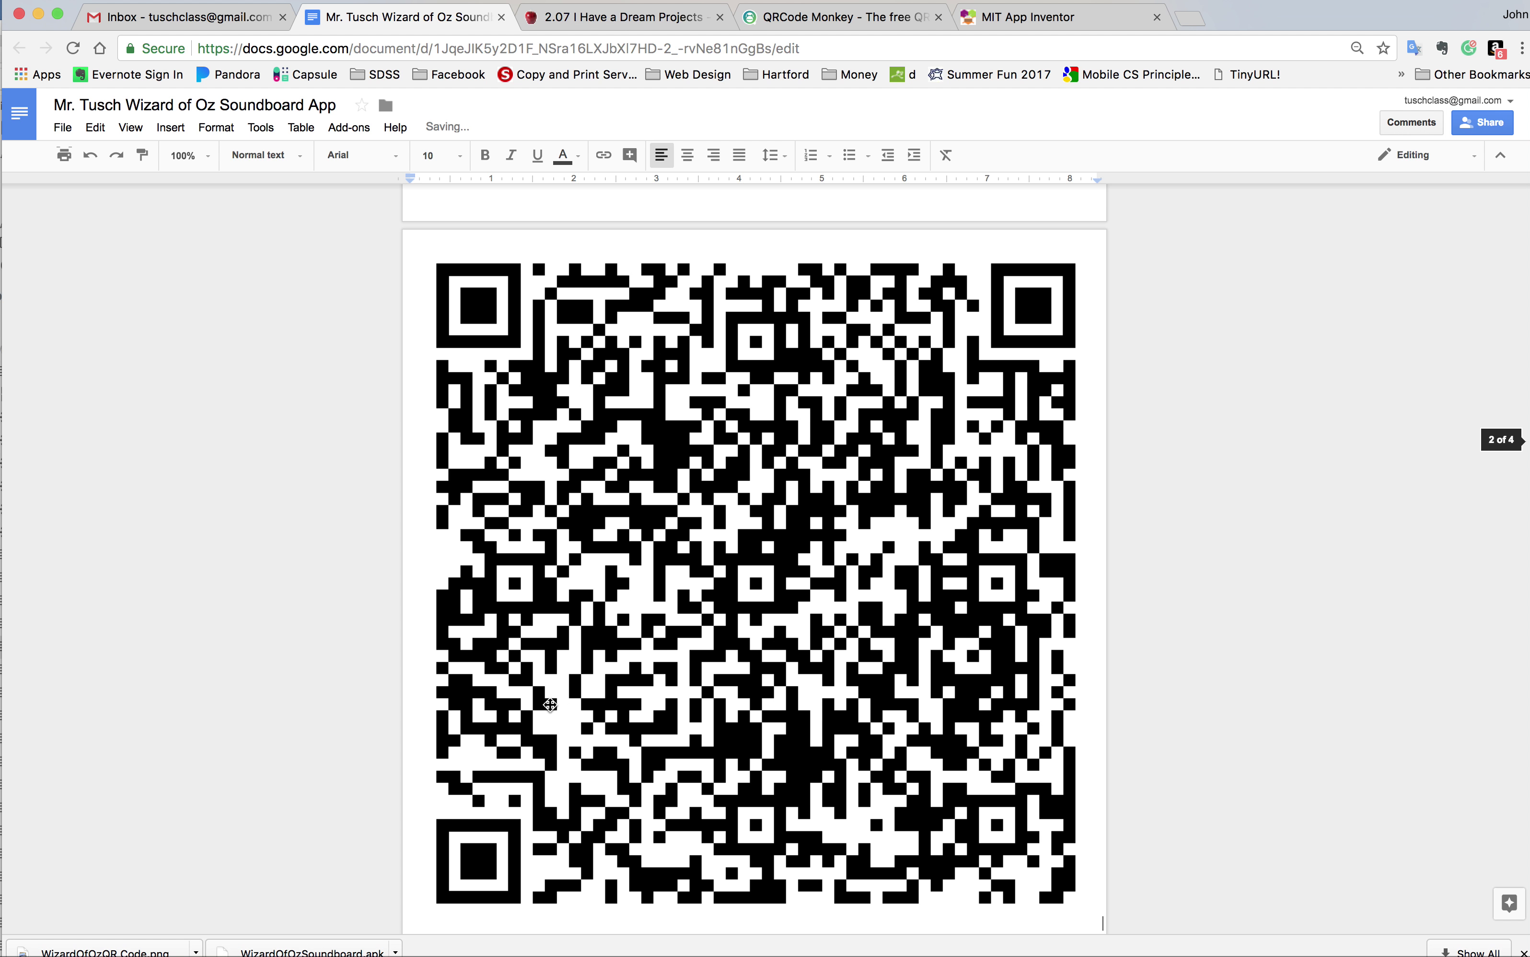
Step: Try shrinking the inserted QR code proportionally, then narrowing only its width, undoing each resize
click(796, 579)
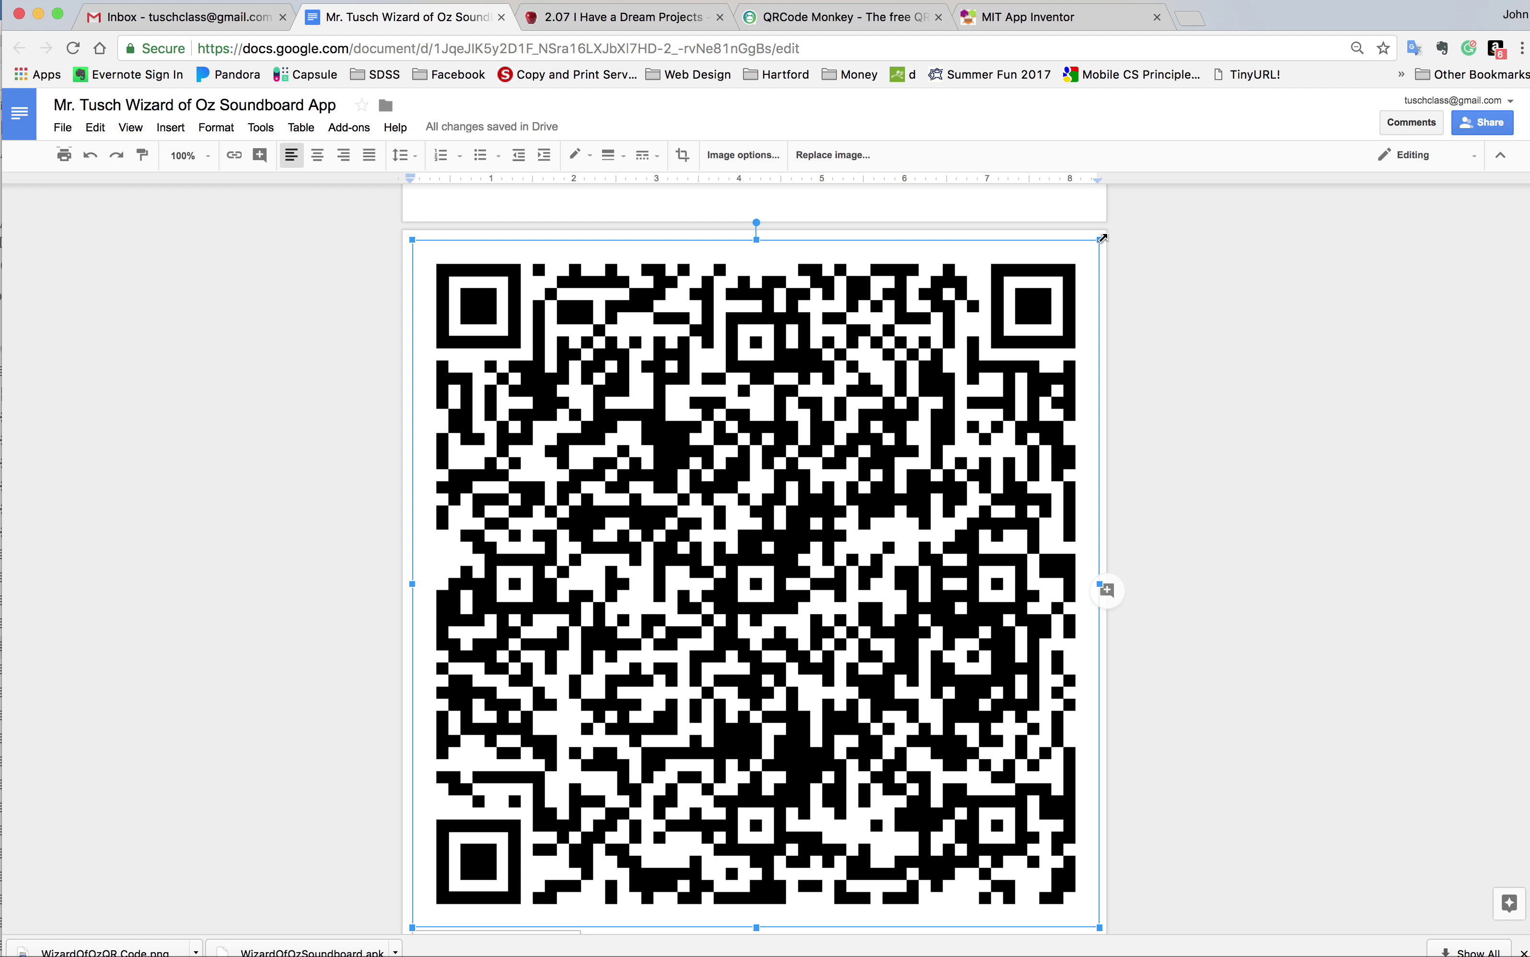
drag(1099, 239, 578, 710)
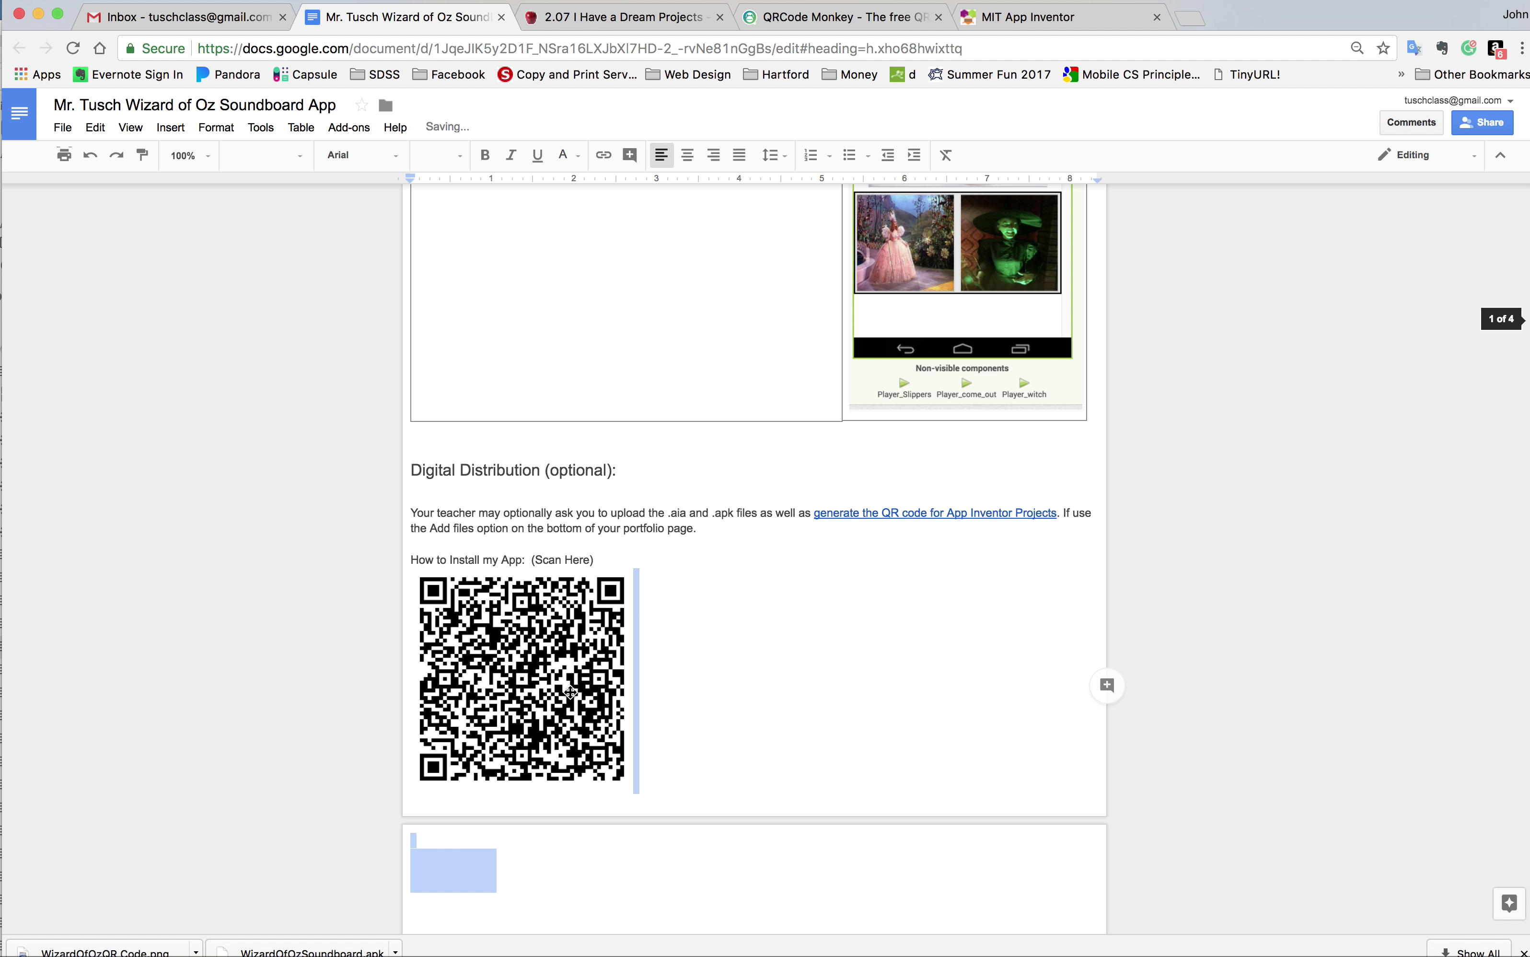
click(570, 692)
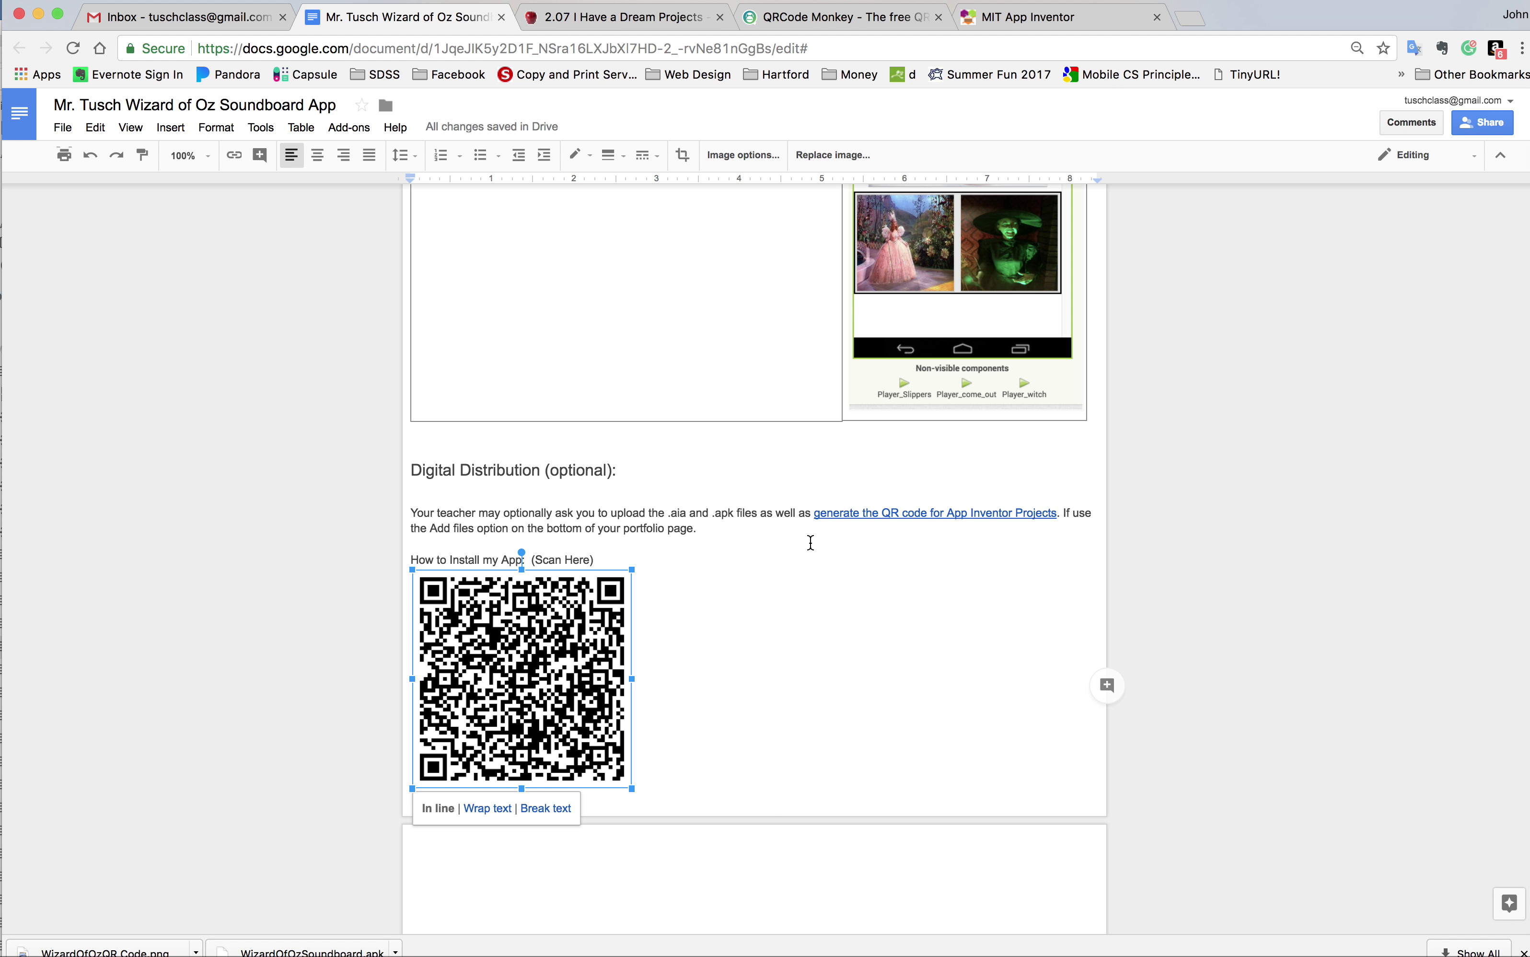
key(super+z)
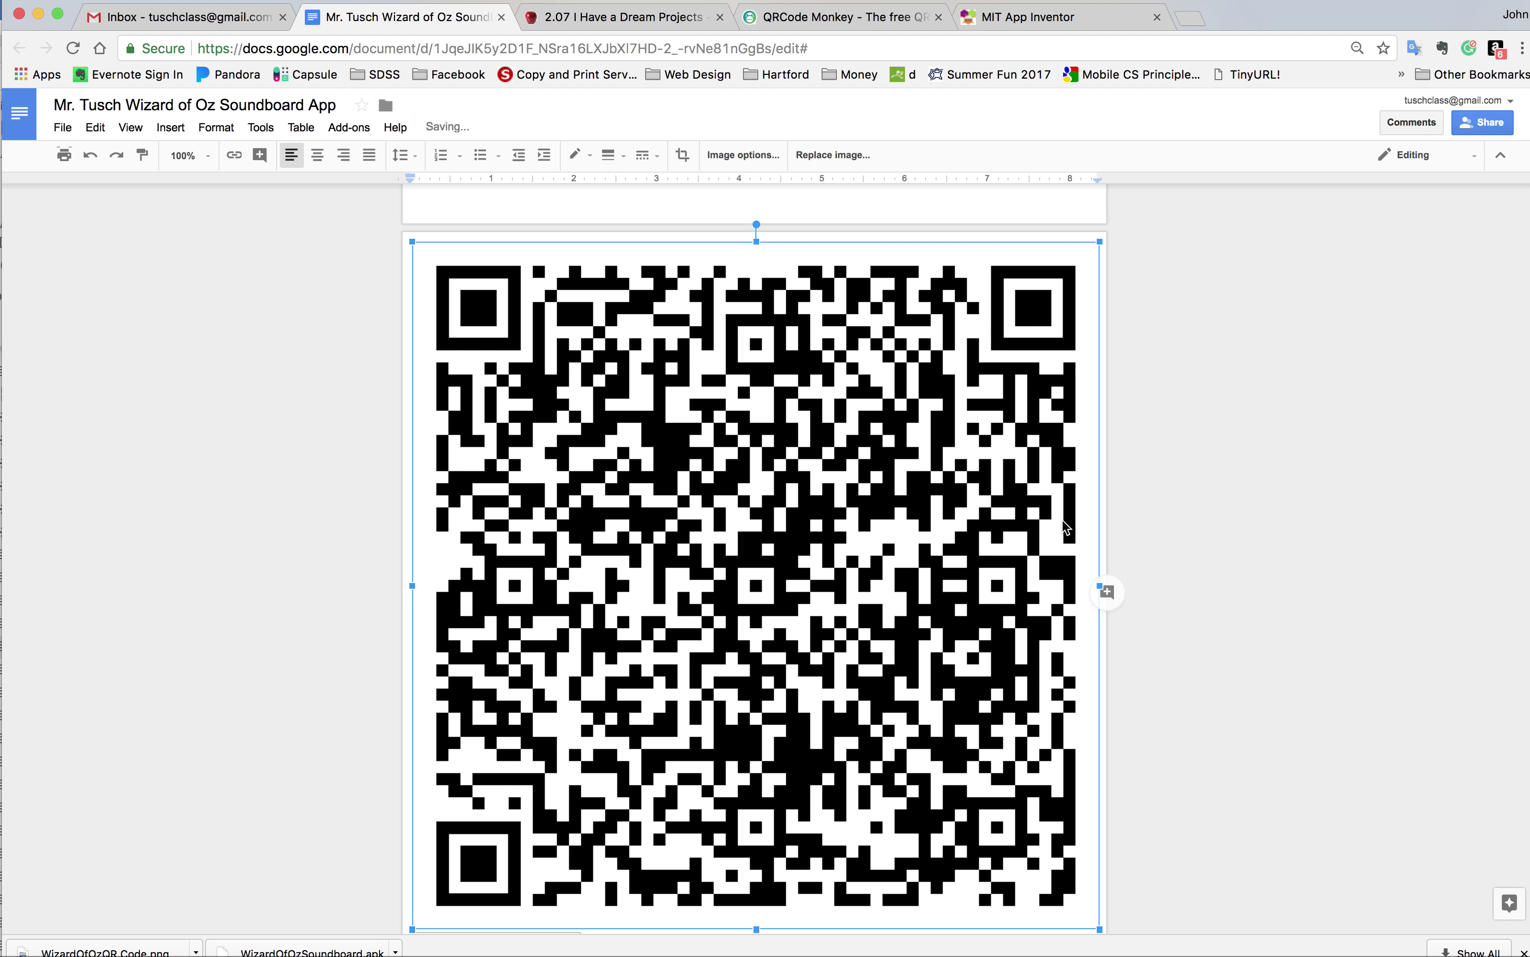
drag(1101, 586, 796, 557)
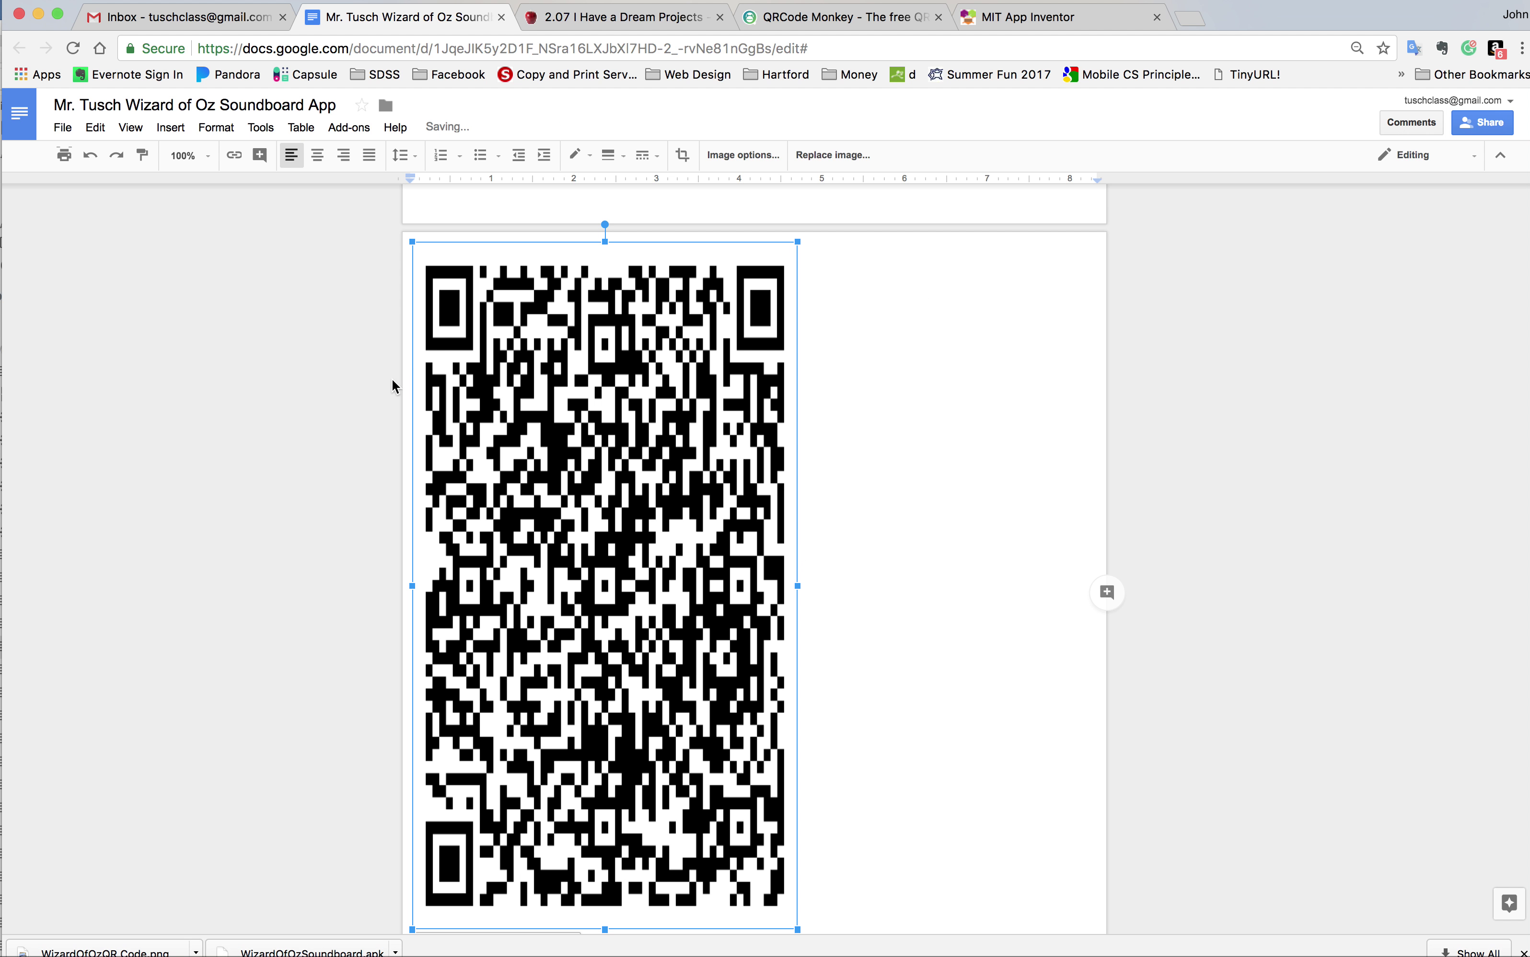
key(super+z)
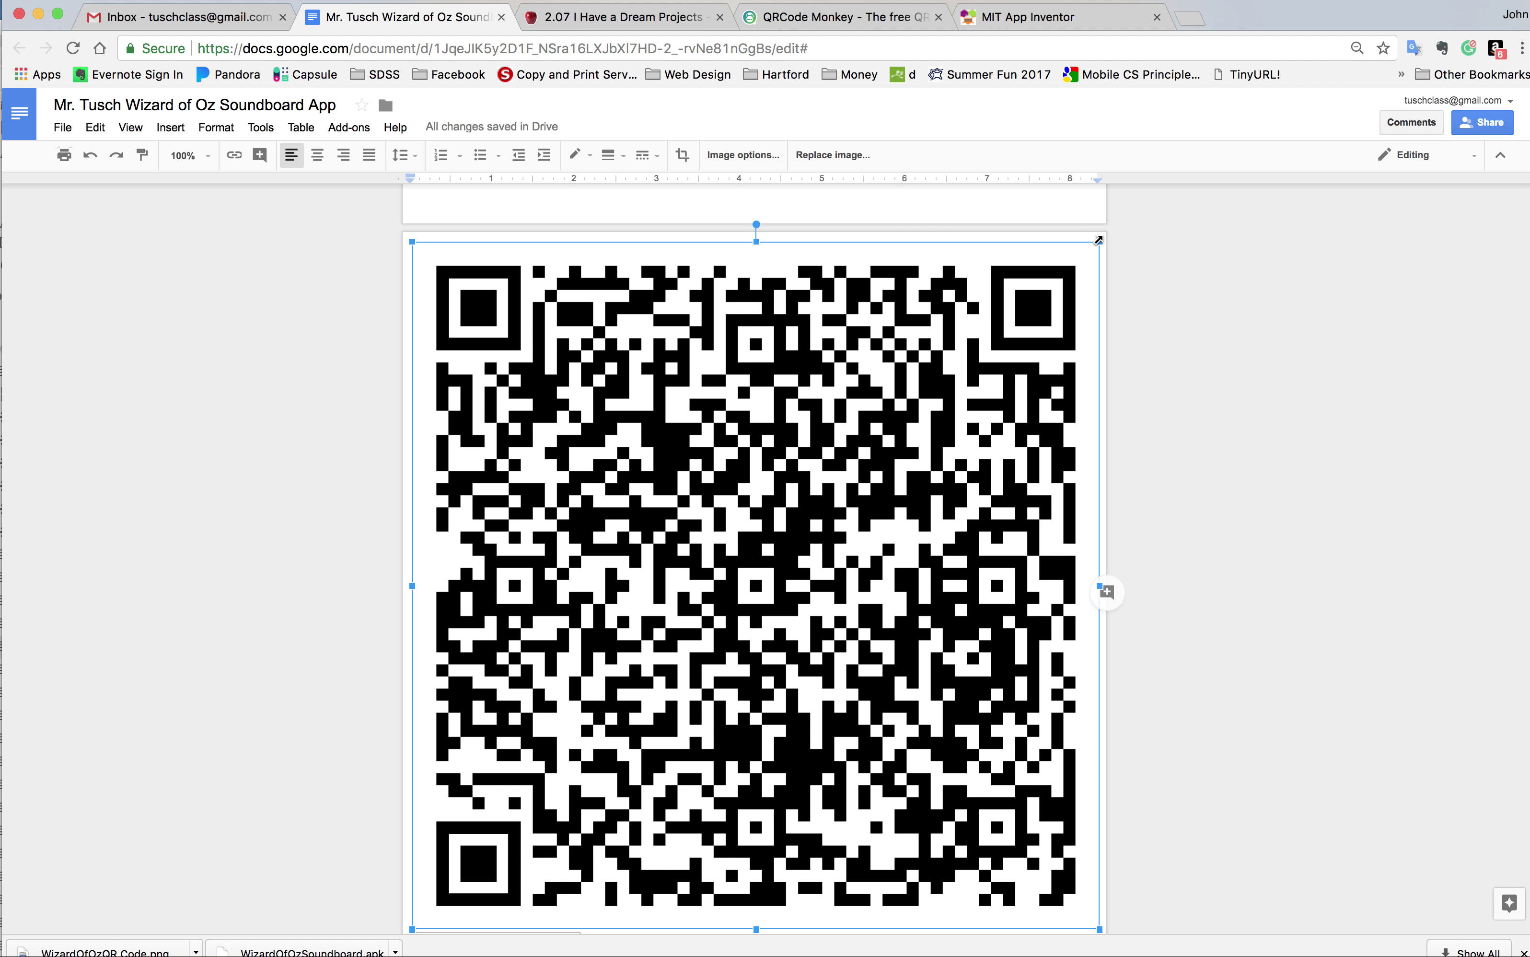
Step: Shrink the QR code proportionally until it fits on the first page under the "(Scan Here)" line, and center it
drag(1099, 240, 571, 671)
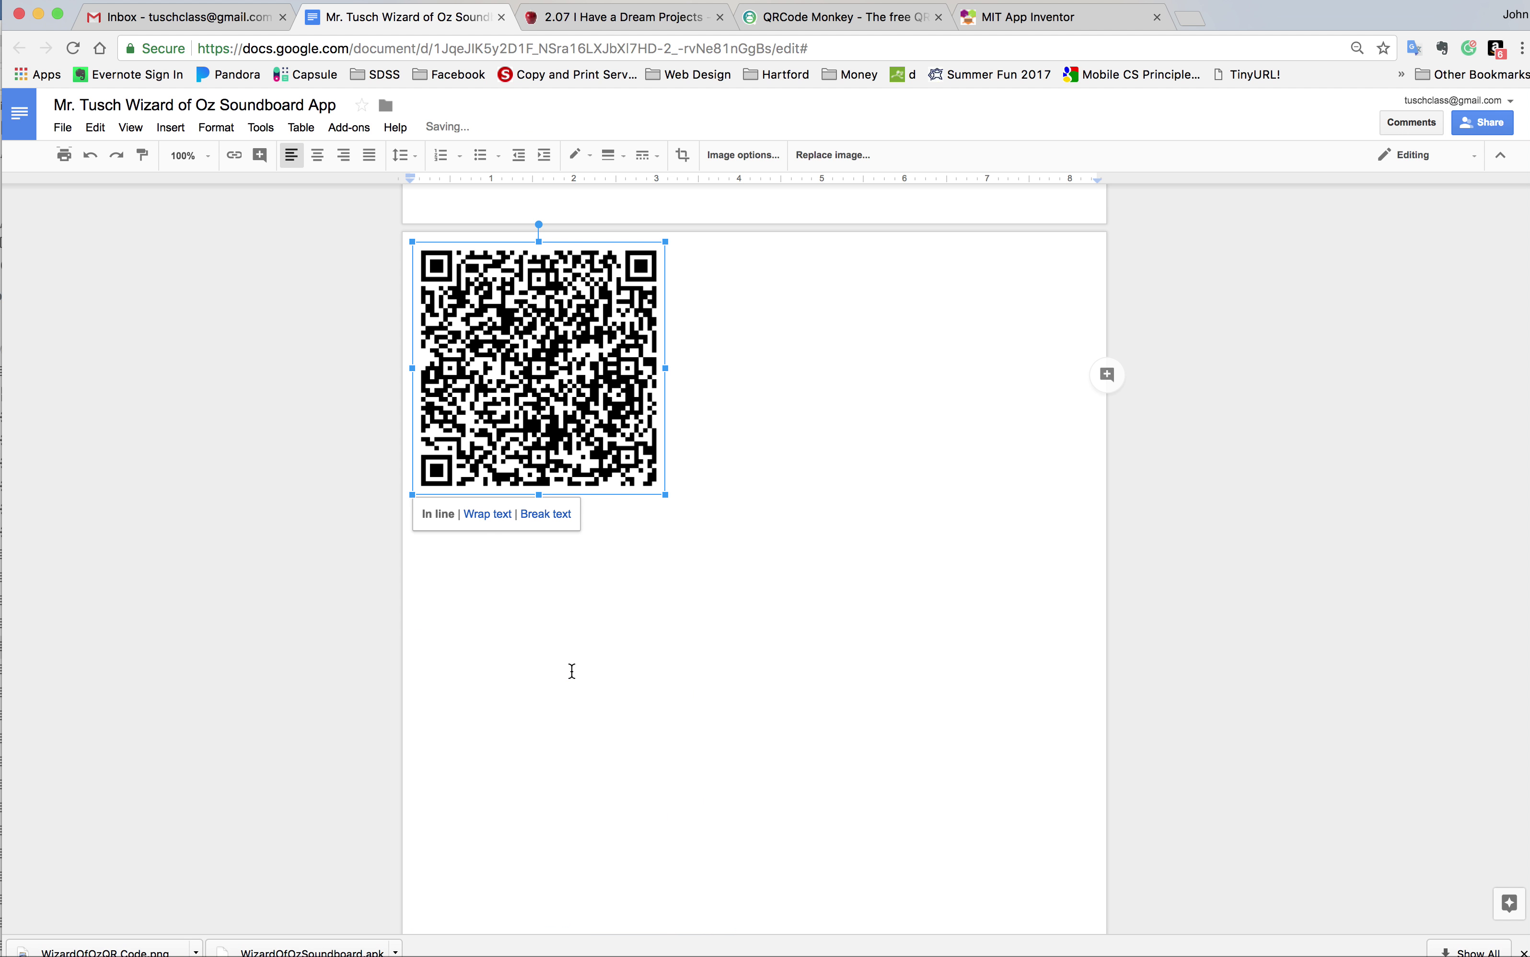
scroll(697, 563, up, 8)
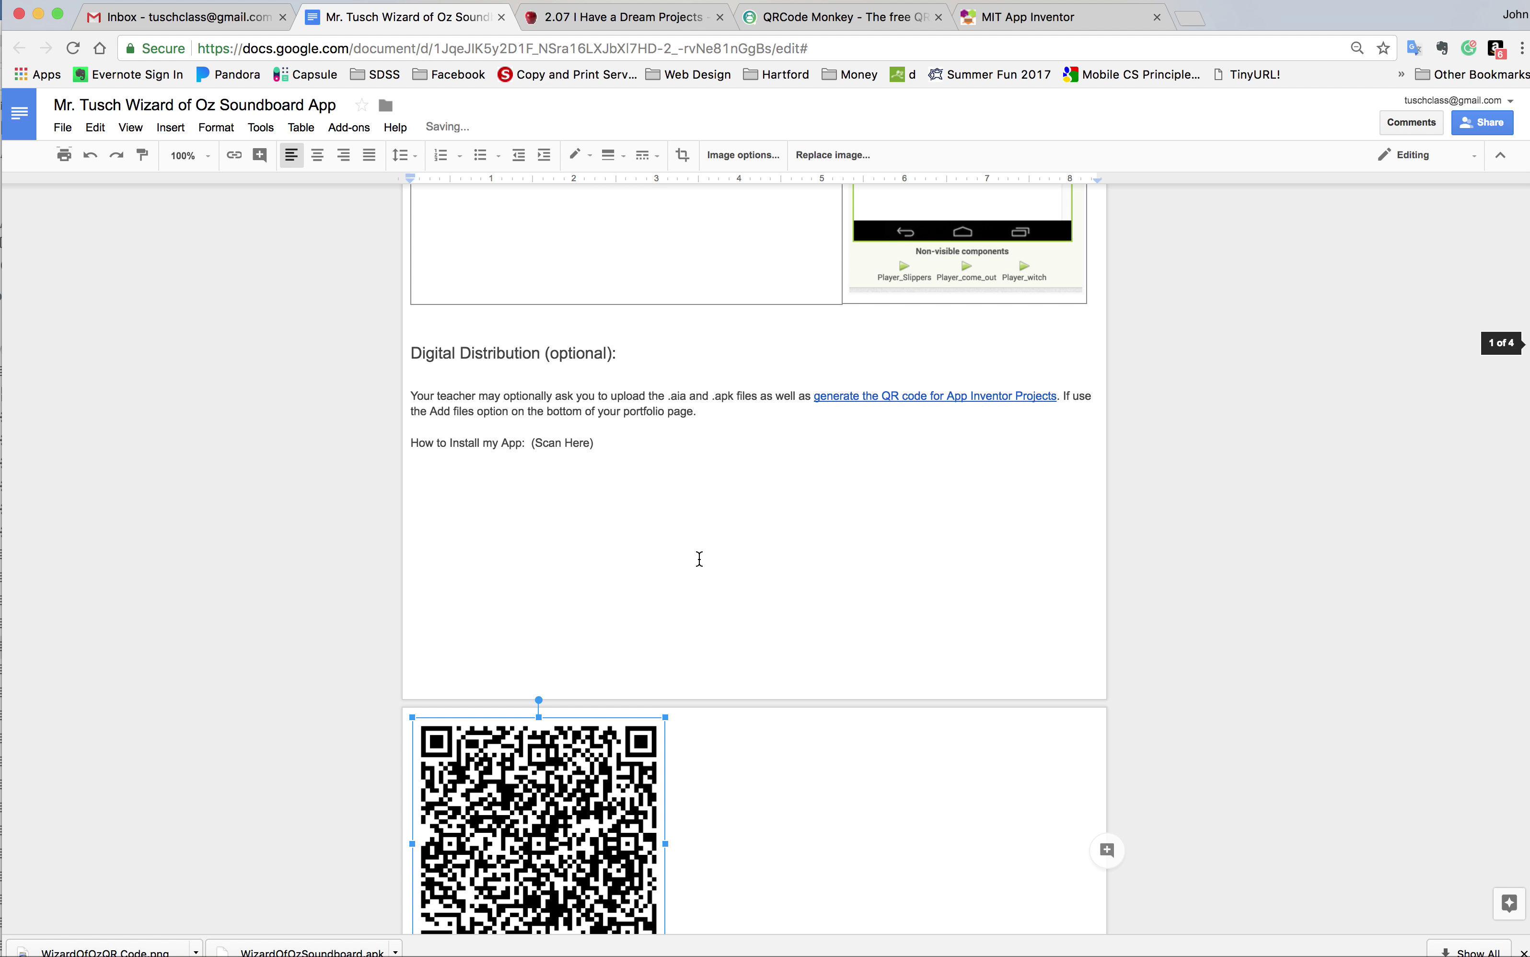
scroll(698, 560, down, 6)
drag(667, 564, 633, 530)
scroll(663, 500, up, 10)
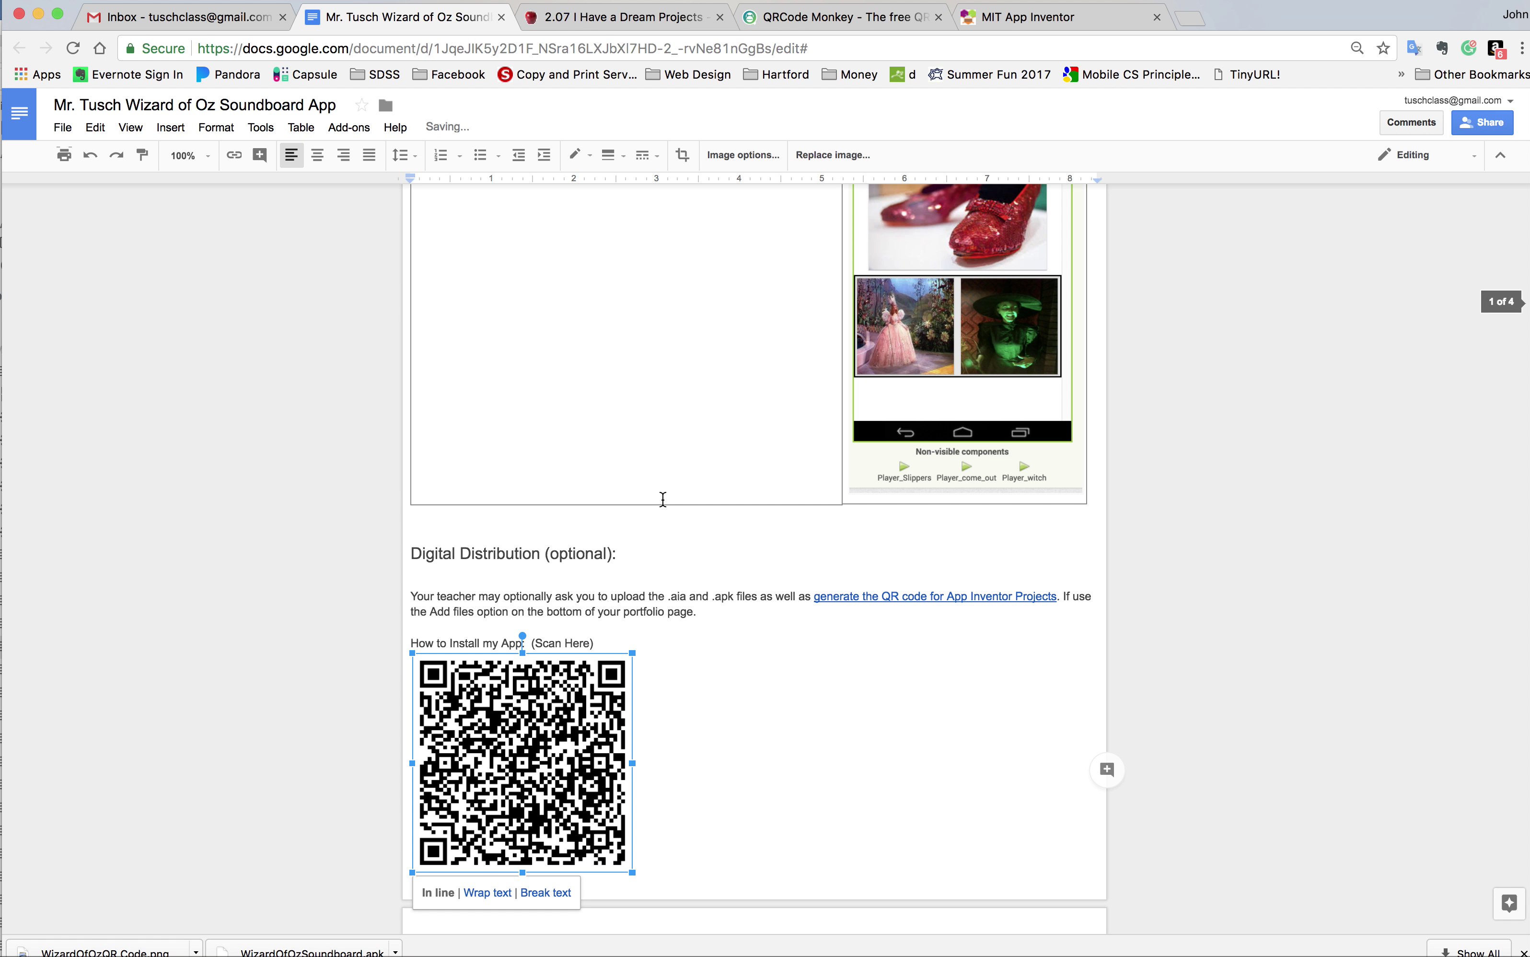
scroll(663, 497, down, 5)
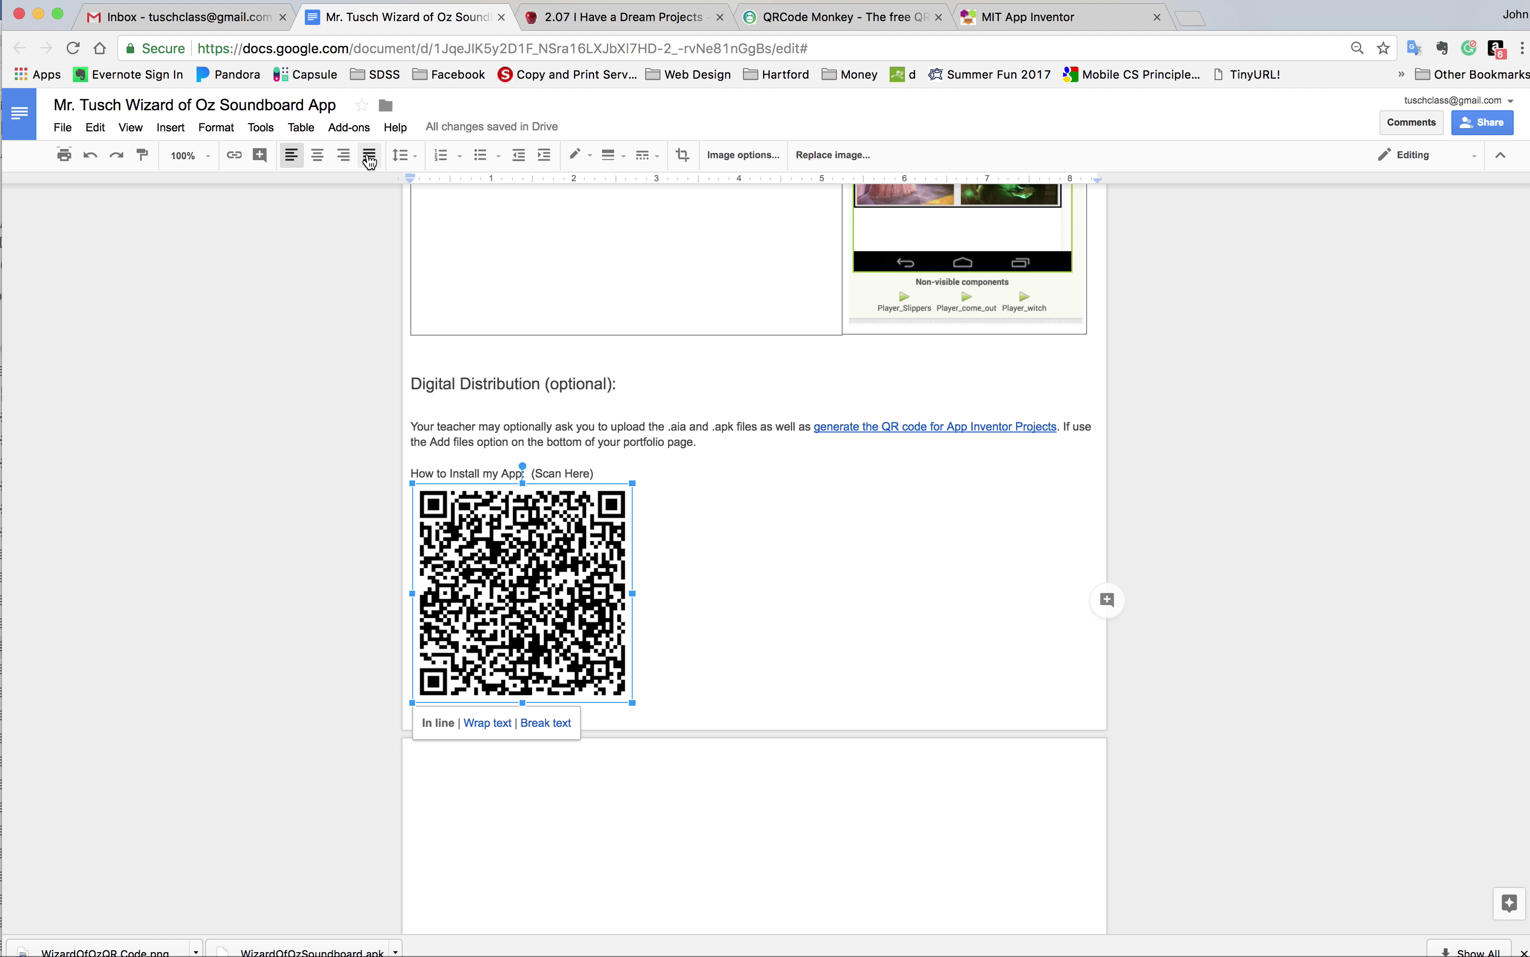
click(318, 155)
click(1008, 629)
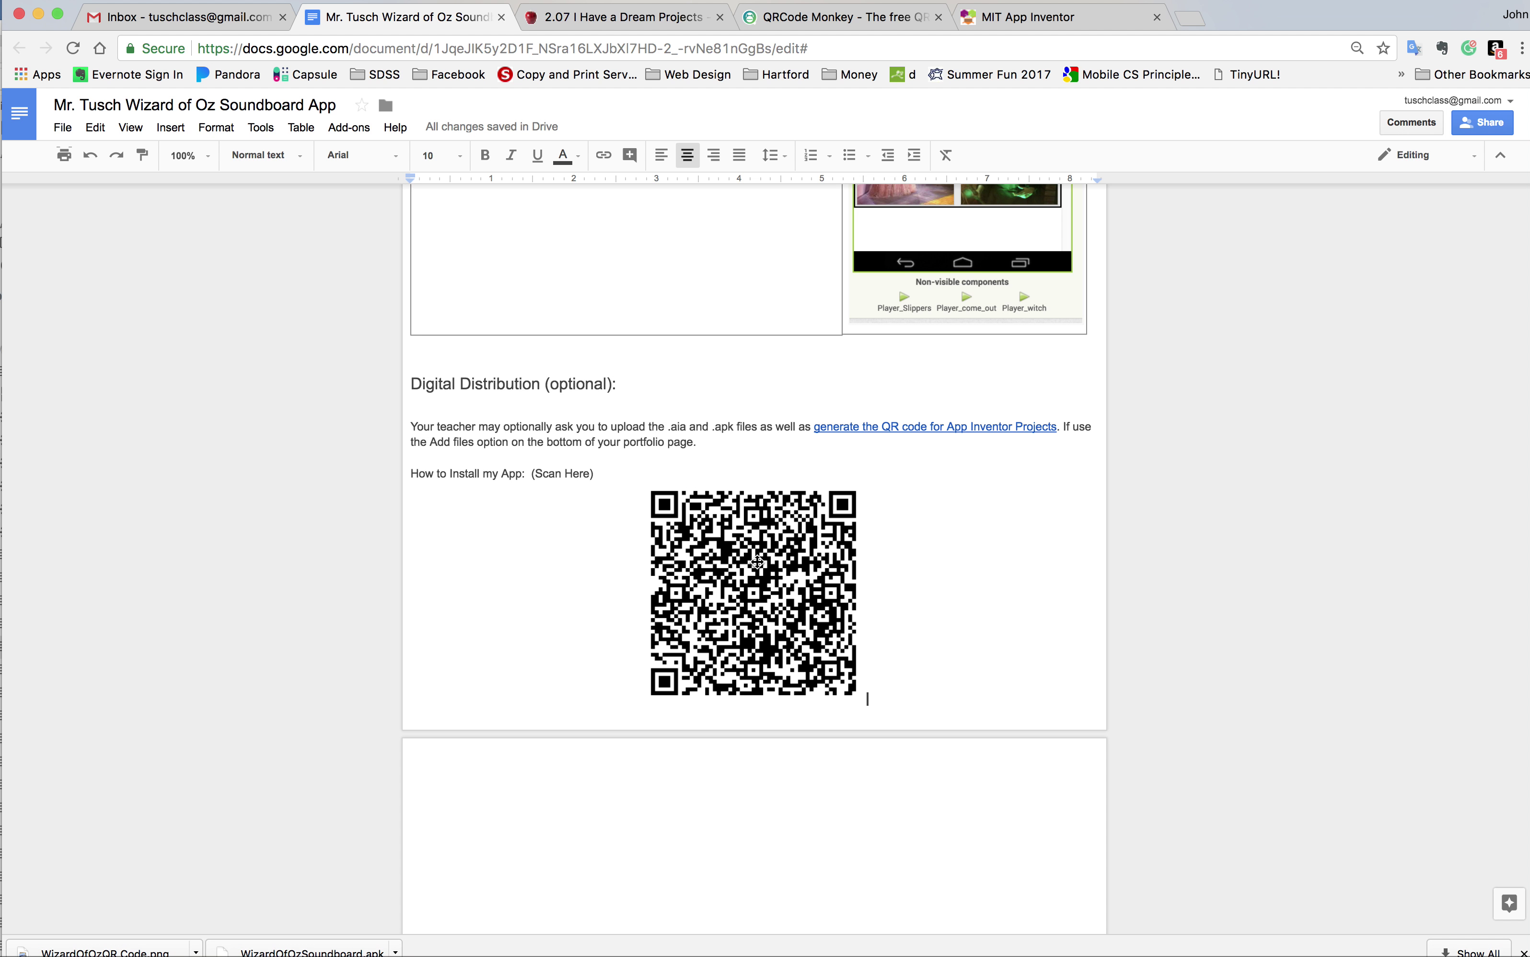
scroll(758, 561, up, 5)
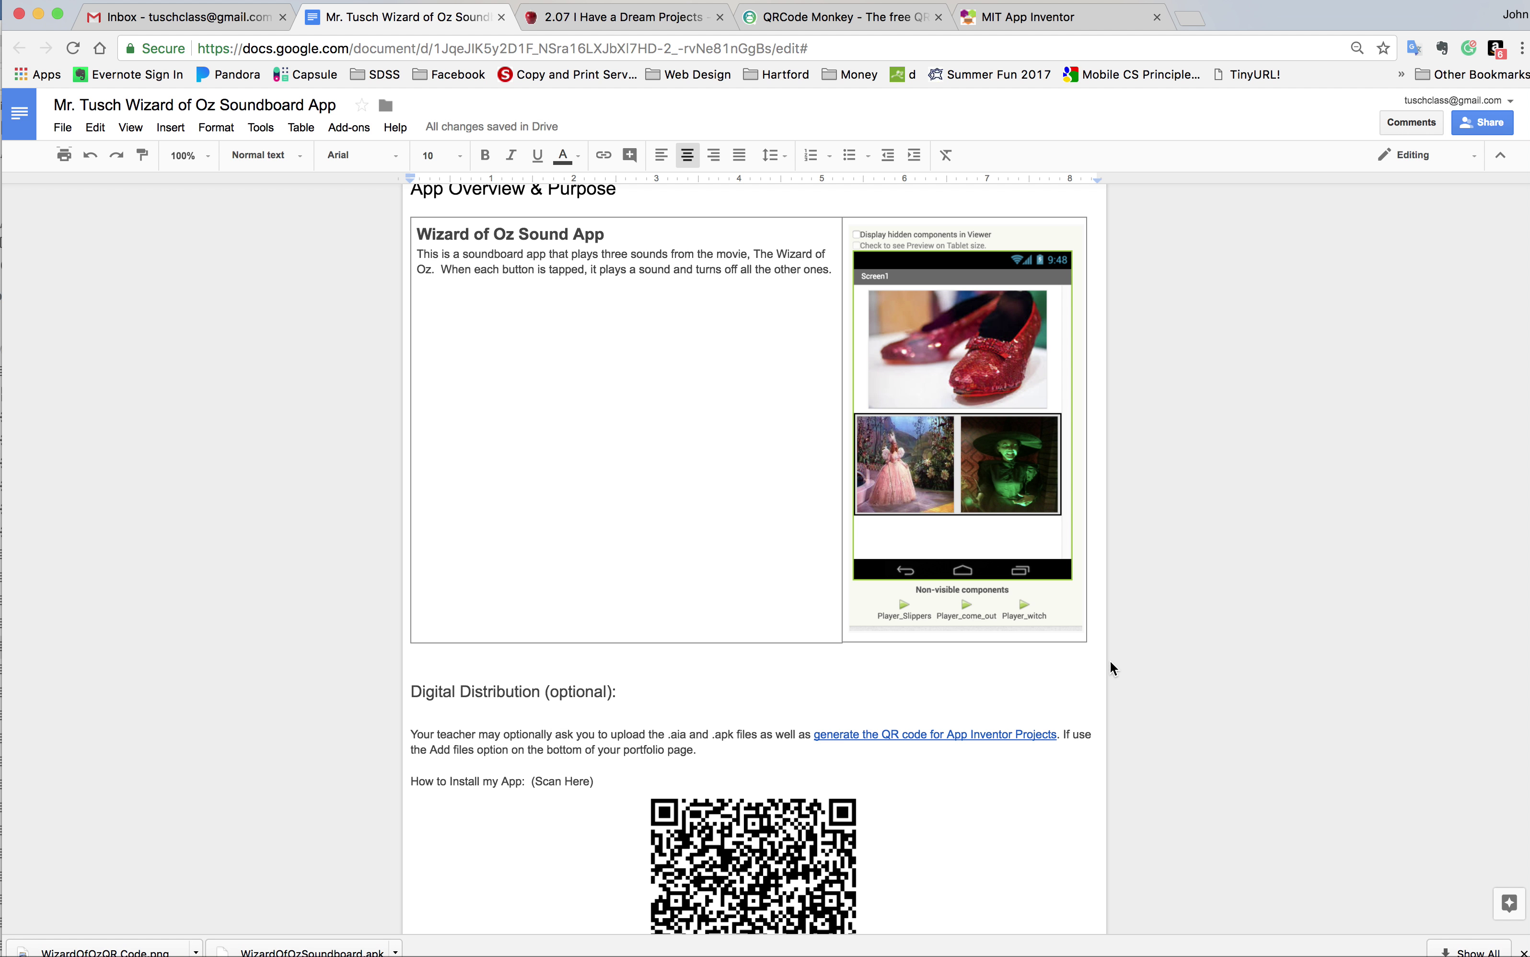
scroll(1032, 744, down, 7)
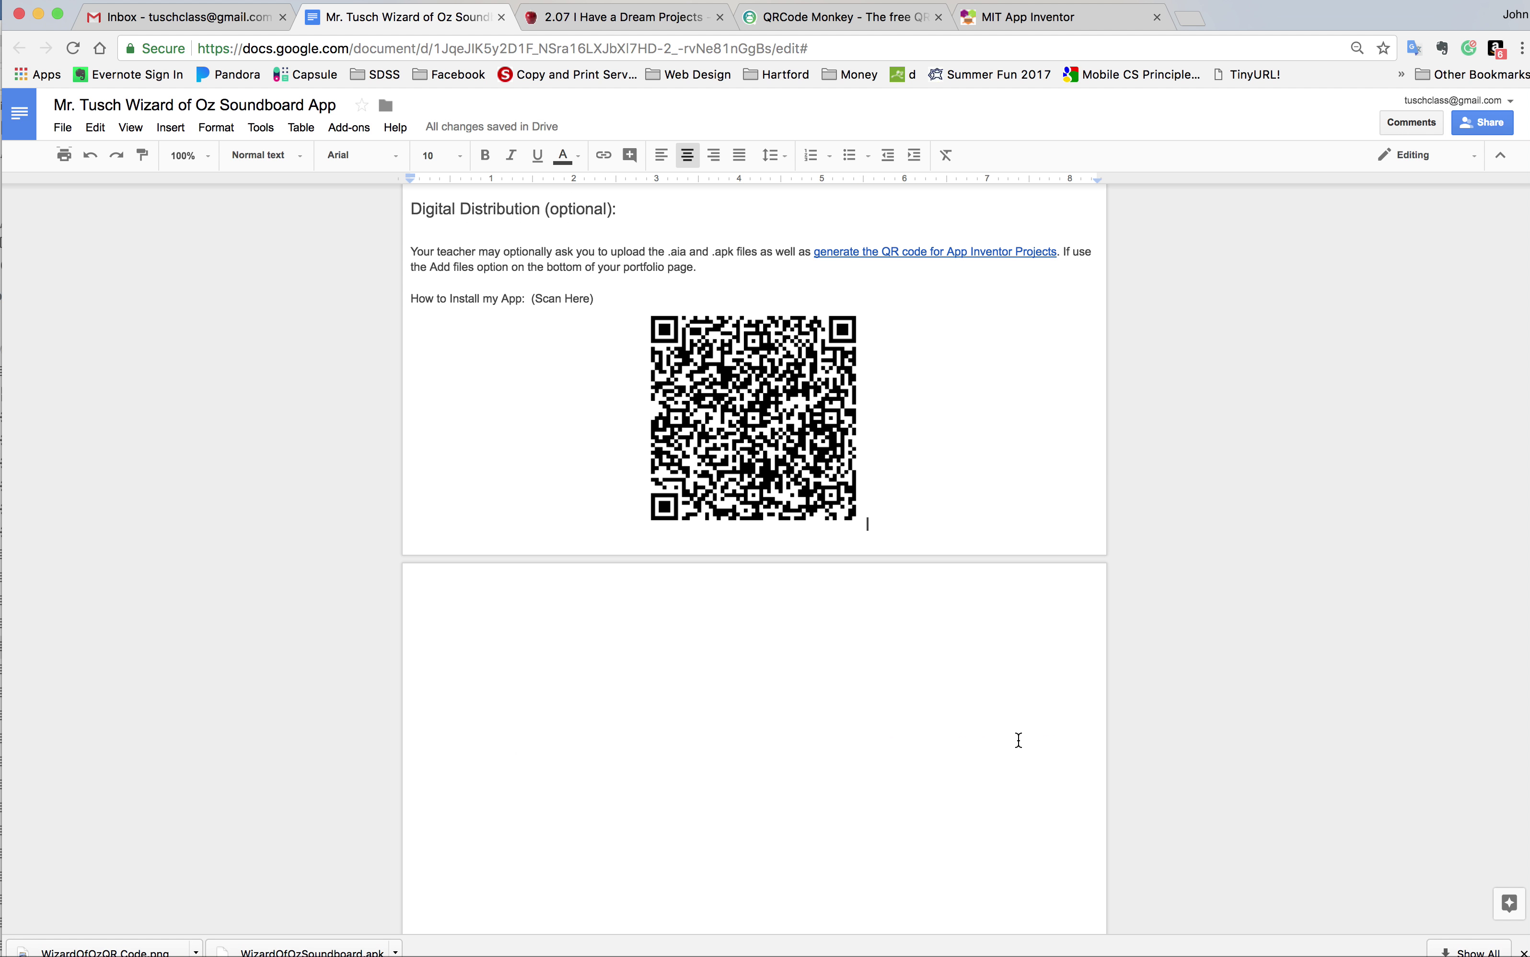
scroll(1017, 732, up, 2)
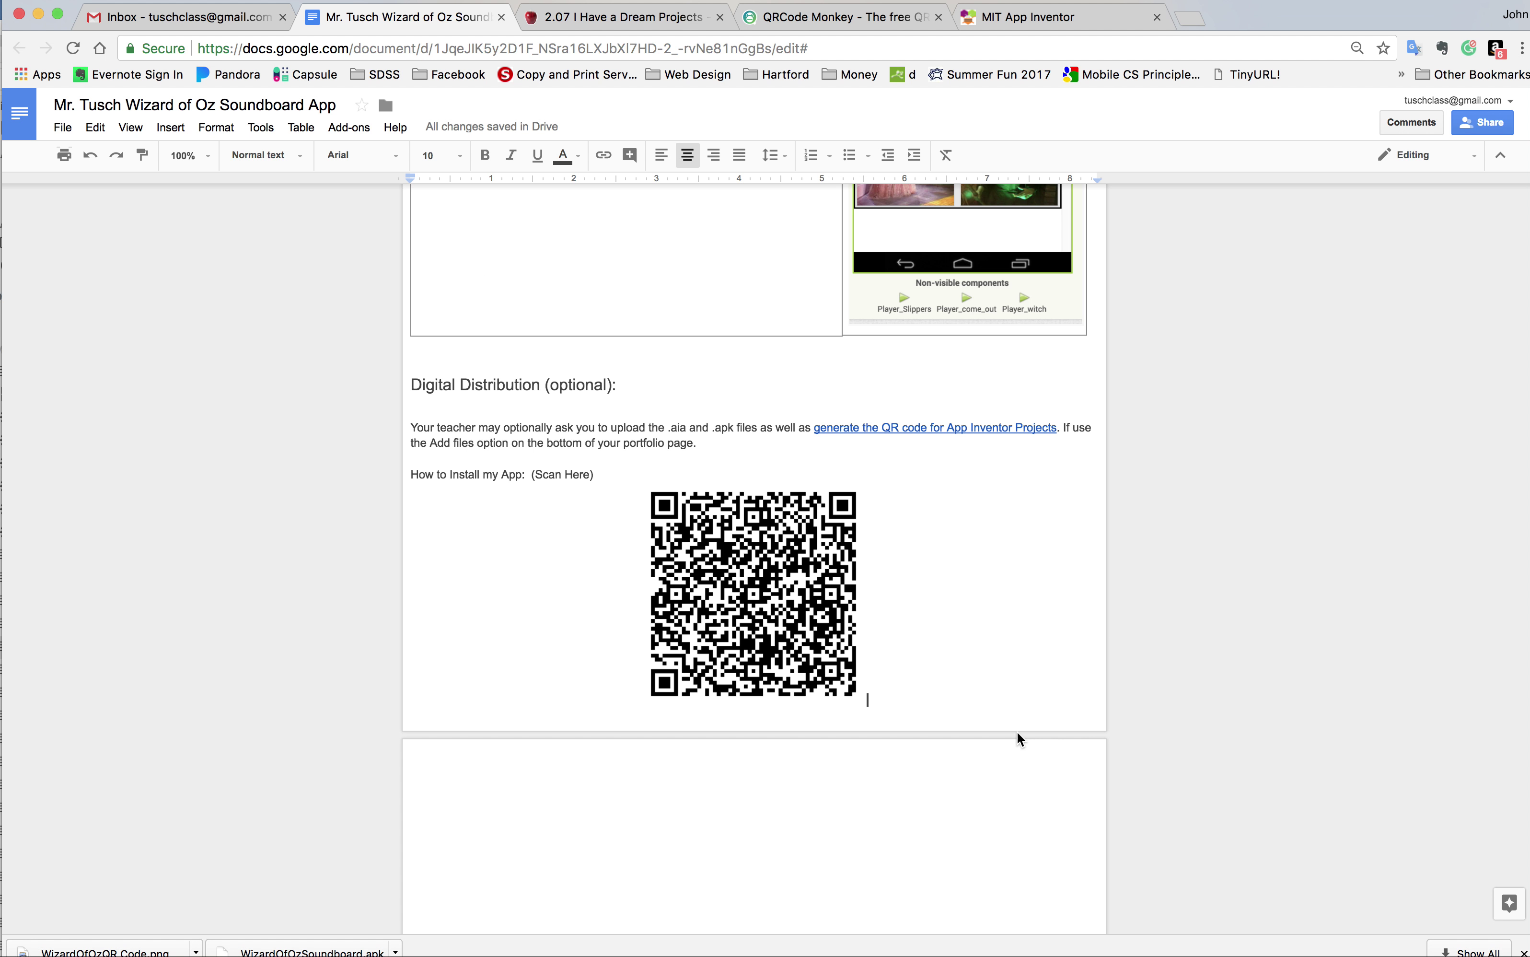
scroll(1018, 731, up, 1)
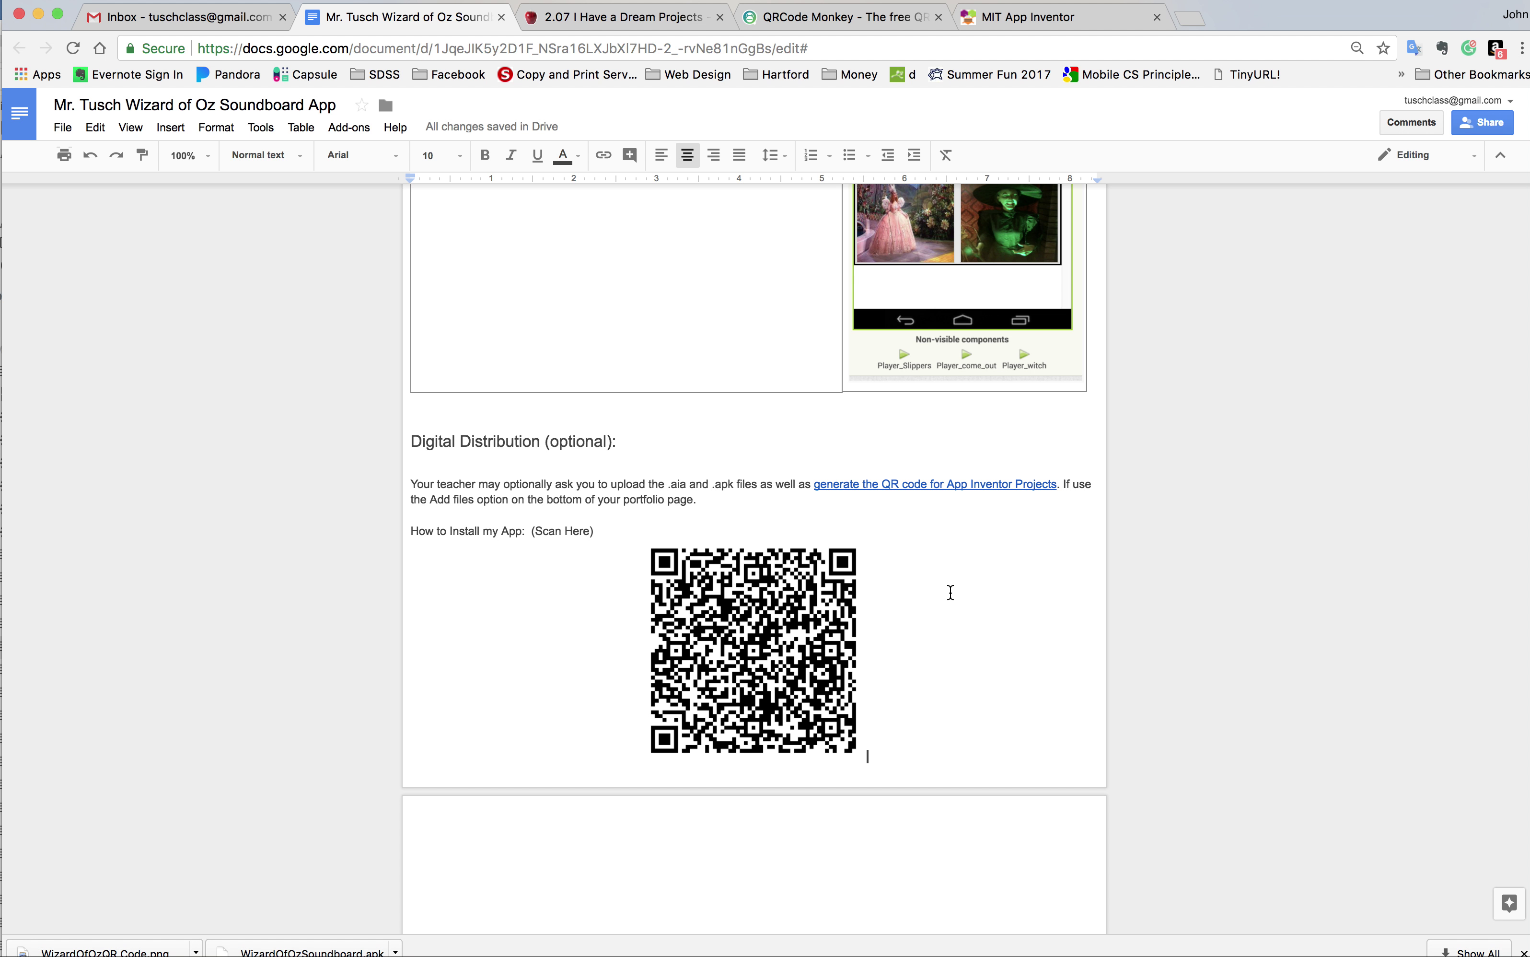
scroll(950, 592, up, 3)
scroll(952, 595, down, 3)
scroll(952, 595, up, 4)
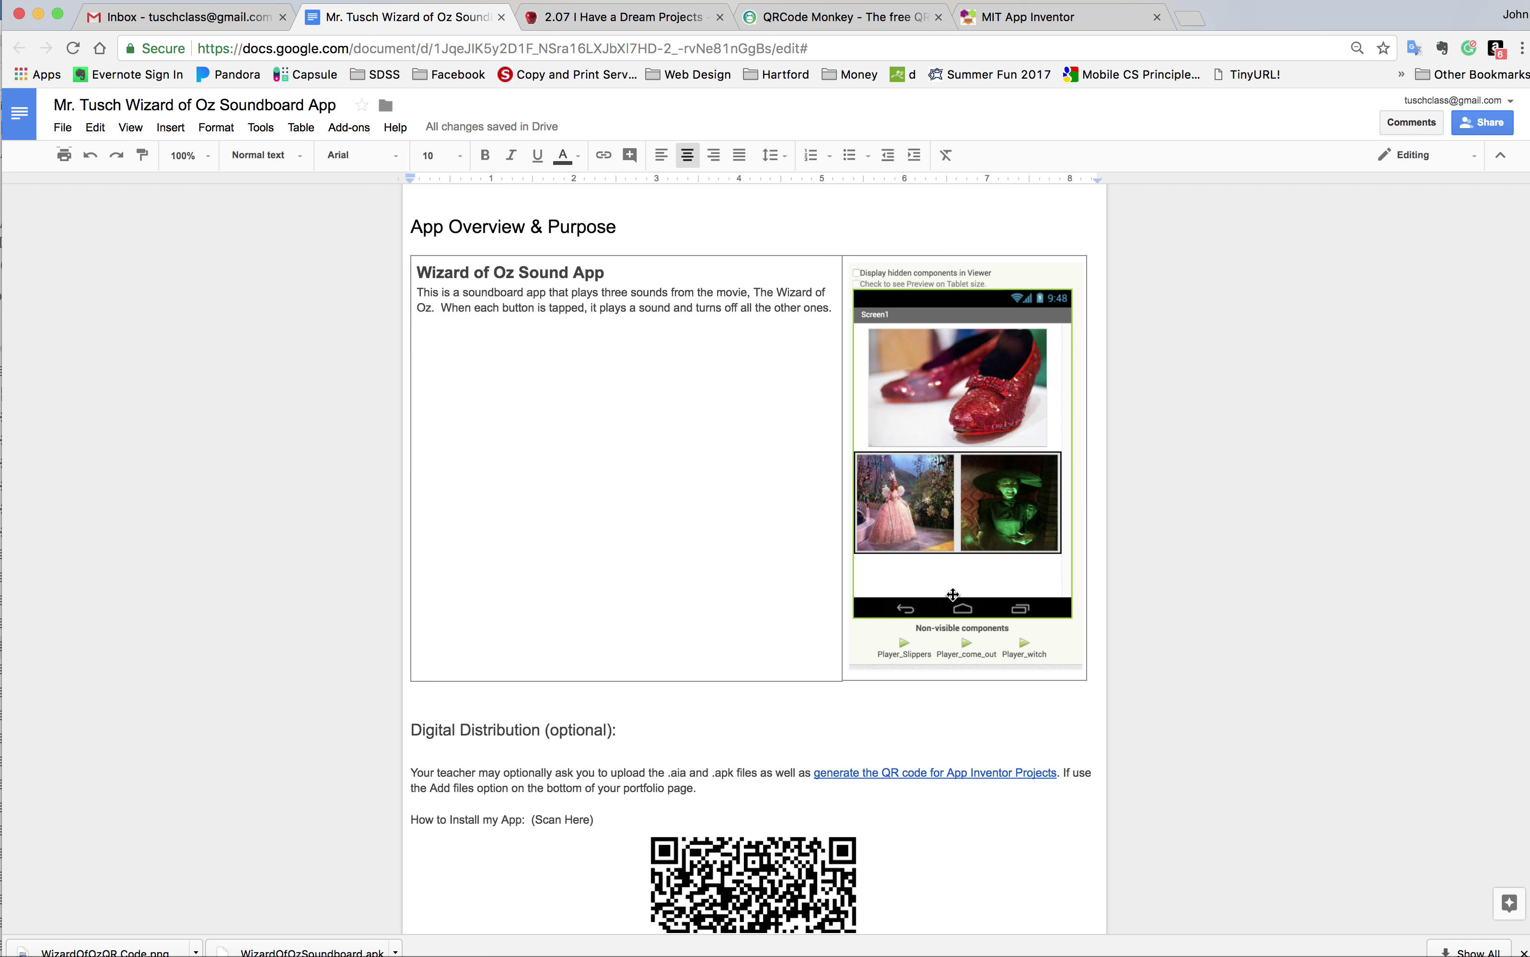